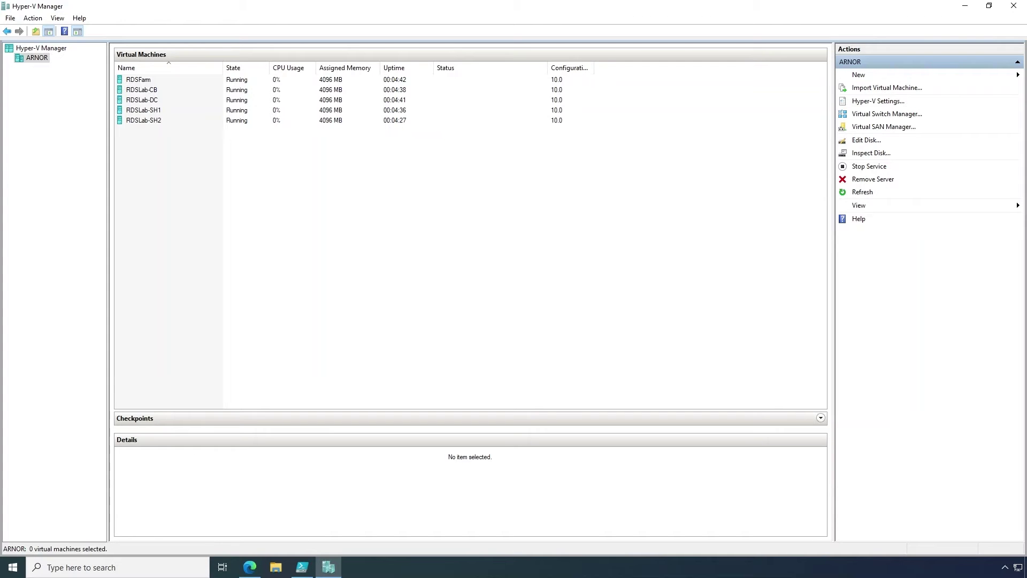
# Step: Point out the lab VMs (RDSLab-DC, RDSLab-CB, SH1, SH2, RDSFarm) and the PowerShell deployment script
pyautogui.click(176, 100)
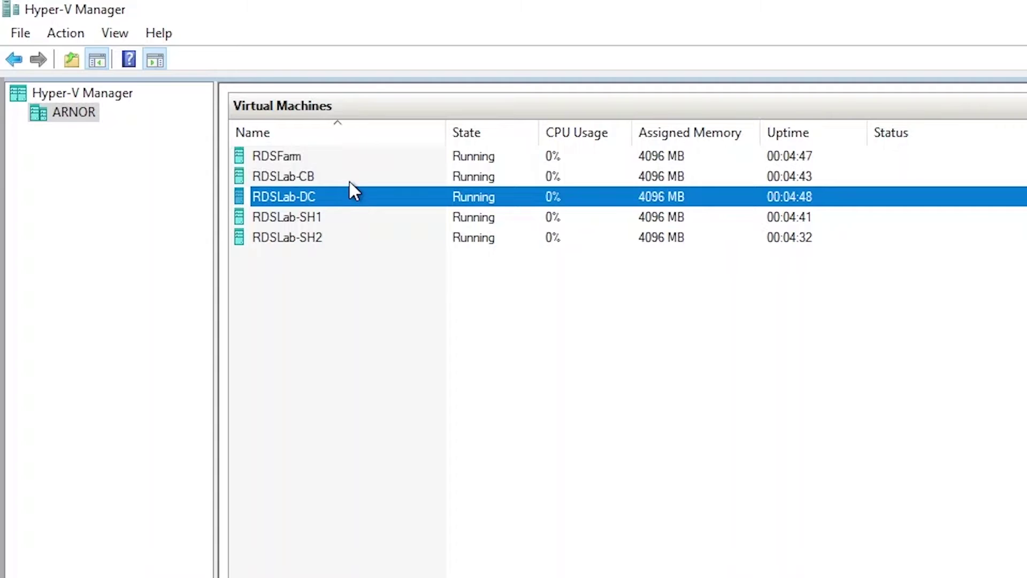
pyautogui.click(349, 178)
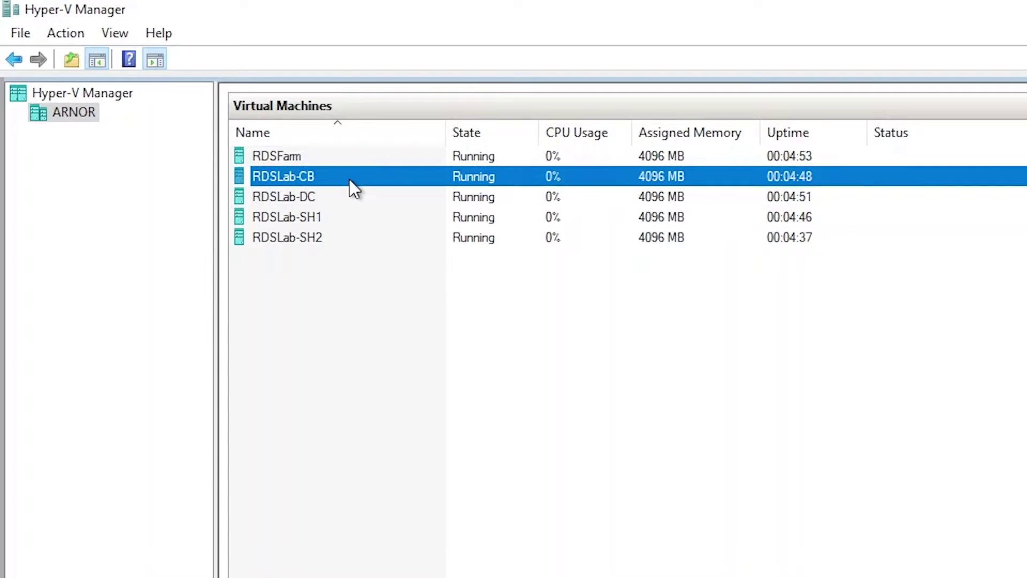
pyautogui.click(349, 217)
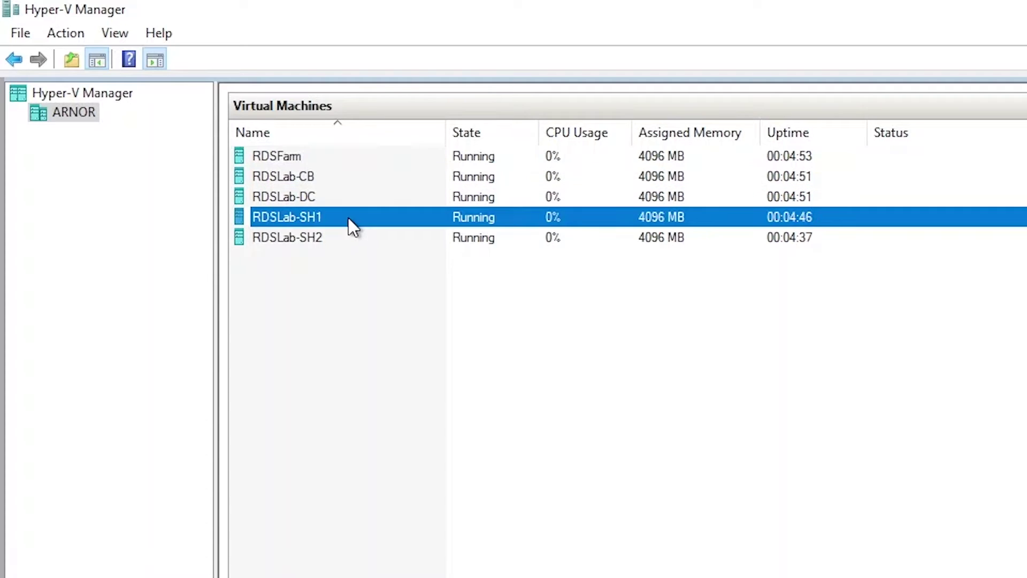
pyautogui.click(348, 236)
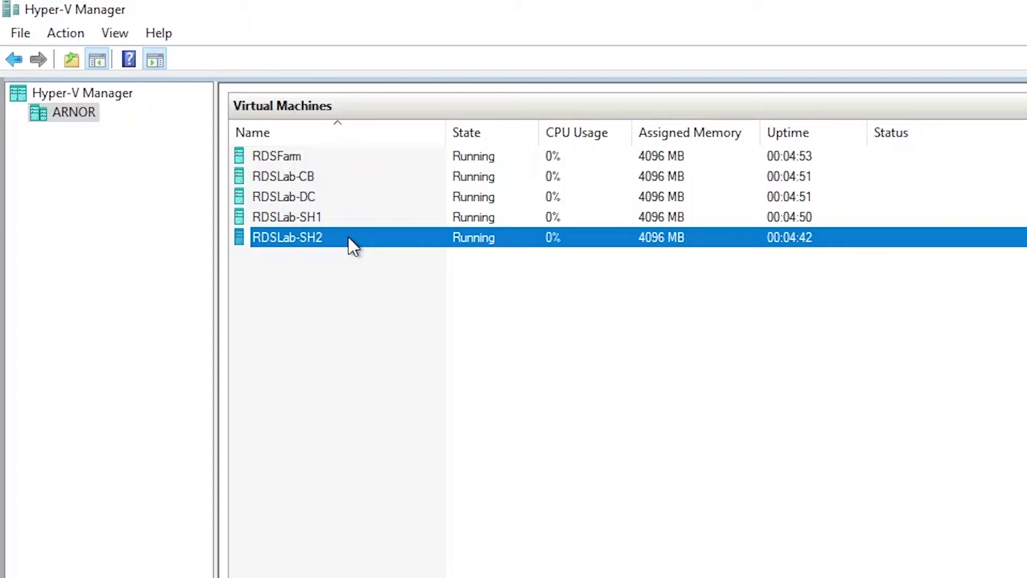
pyautogui.click(349, 156)
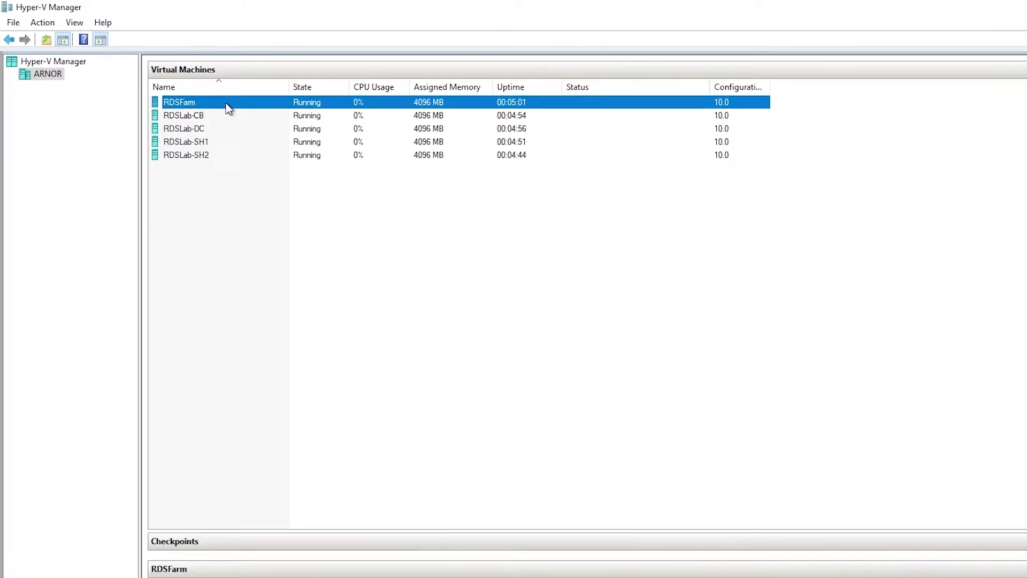
pyautogui.click(304, 568)
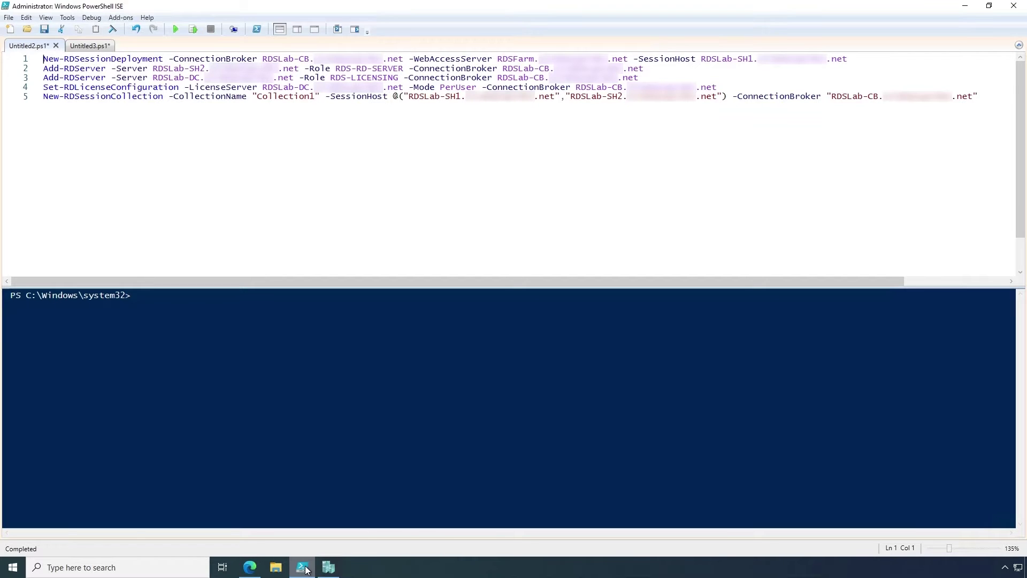
pyautogui.click(329, 567)
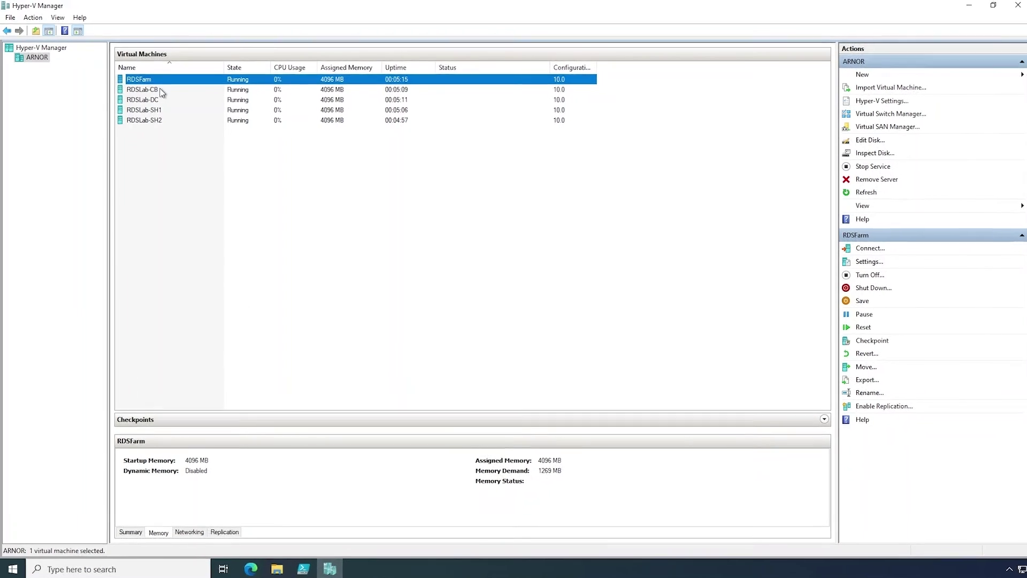
# Step: Connect to RDSLab-CB, launch Server Manager and open the Remote Desktop Services overview
pyautogui.click(161, 91)
pyautogui.rightClick(164, 90)
pyautogui.click(191, 98)
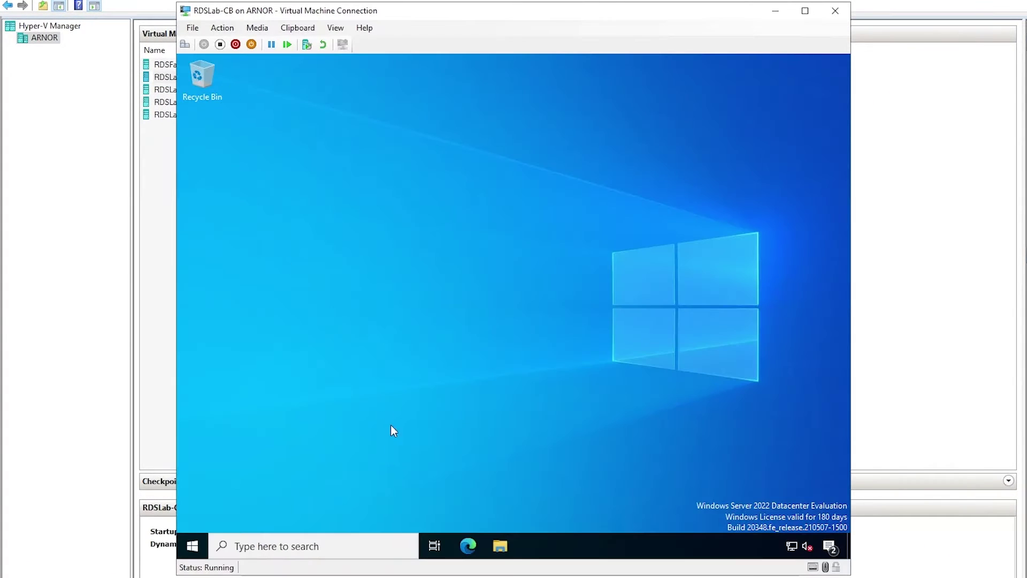
pyautogui.click(193, 545)
pyautogui.click(422, 180)
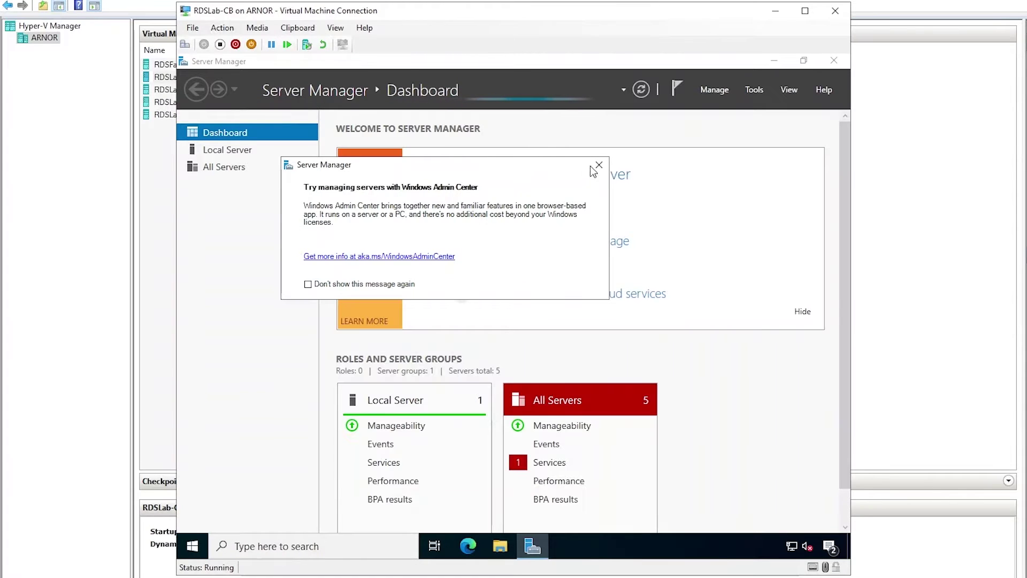
pyautogui.click(598, 165)
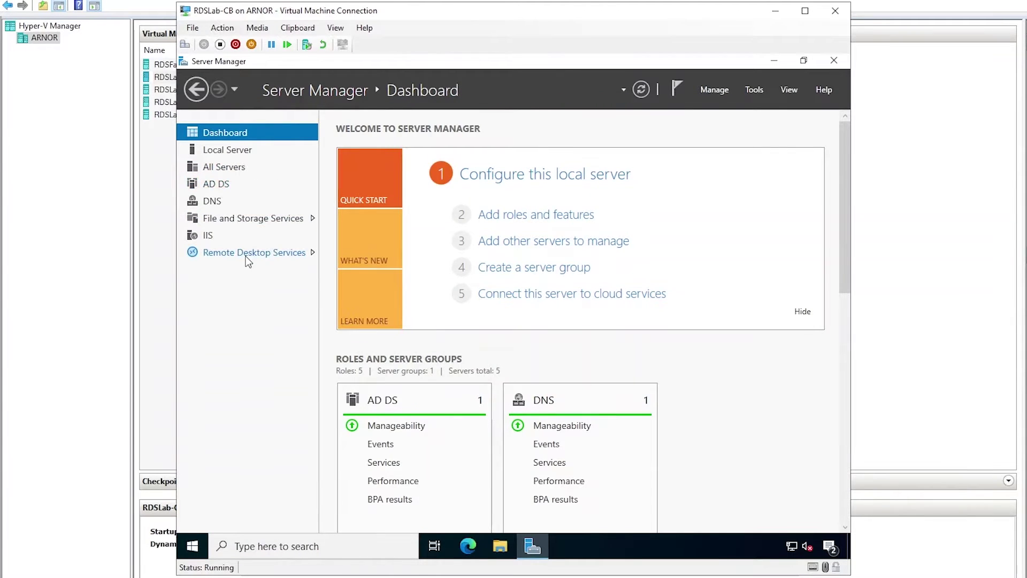
pyautogui.click(248, 256)
pyautogui.moveTo(520, 528); pyautogui.dragTo(490, 528)
pyautogui.click(654, 396)
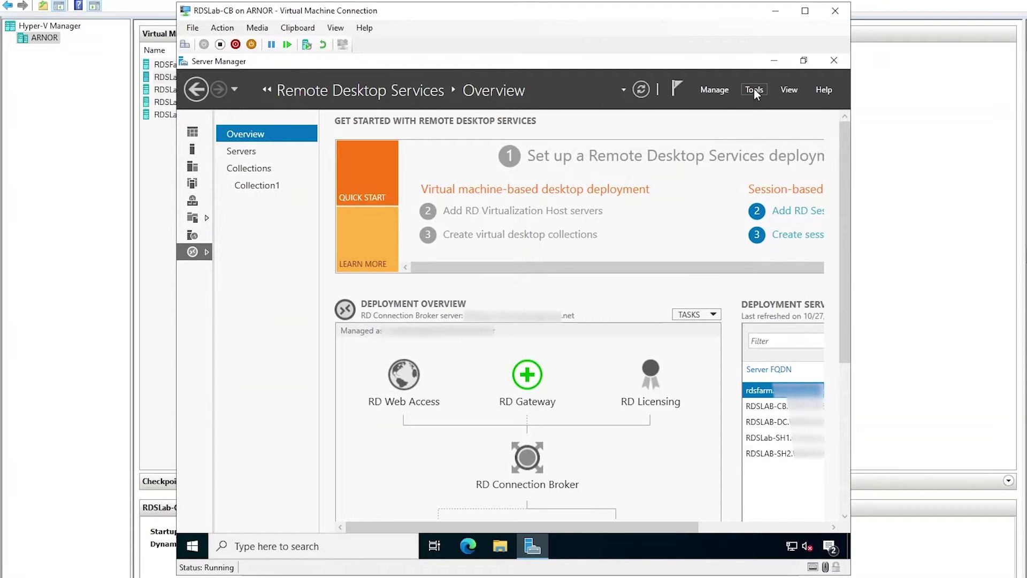
# Step: Start the Add Roles and Features wizard with rdsfarm as the destination server
pyautogui.click(724, 91)
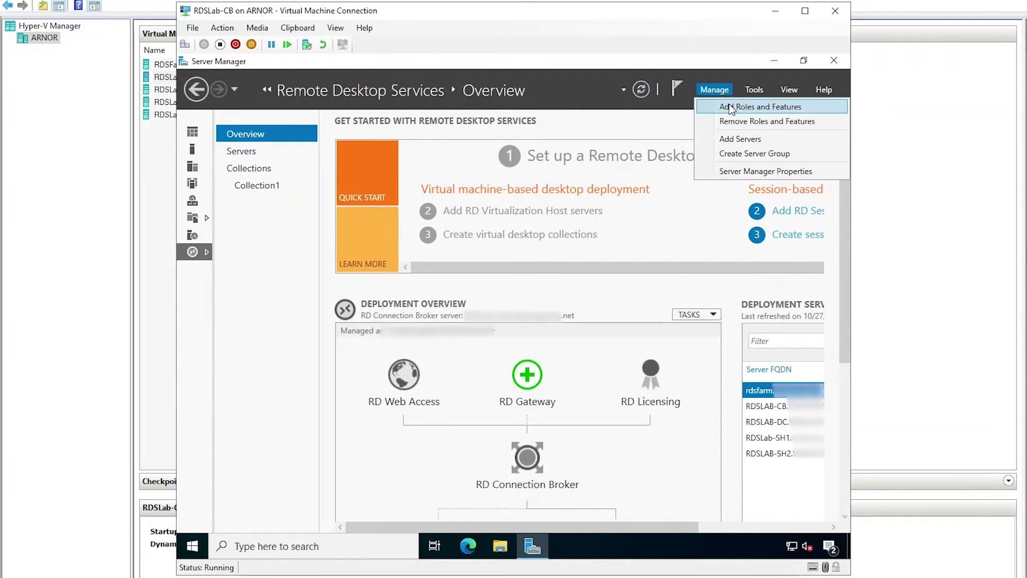
pyautogui.click(731, 108)
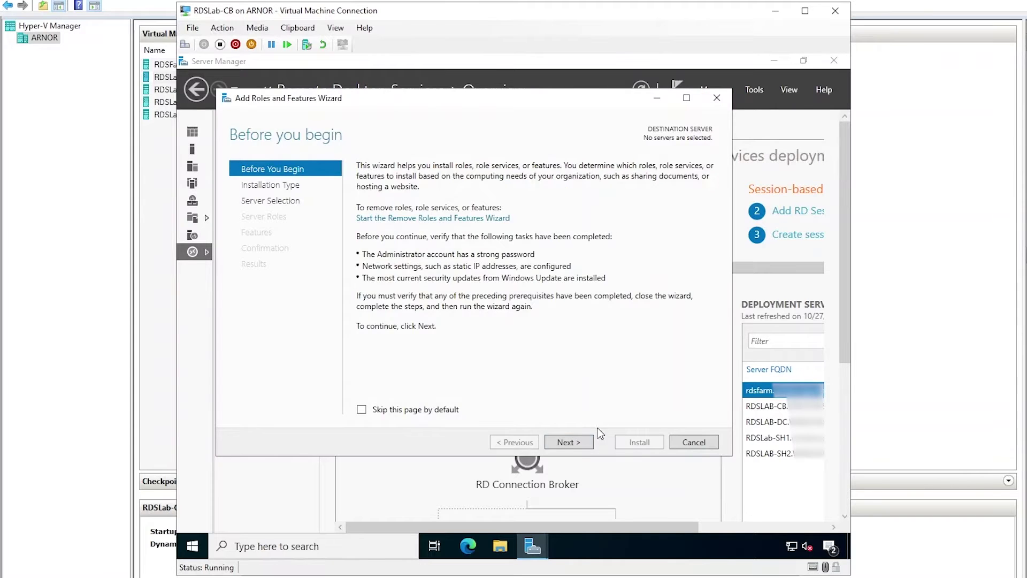
pyautogui.click(586, 444)
pyautogui.click(586, 442)
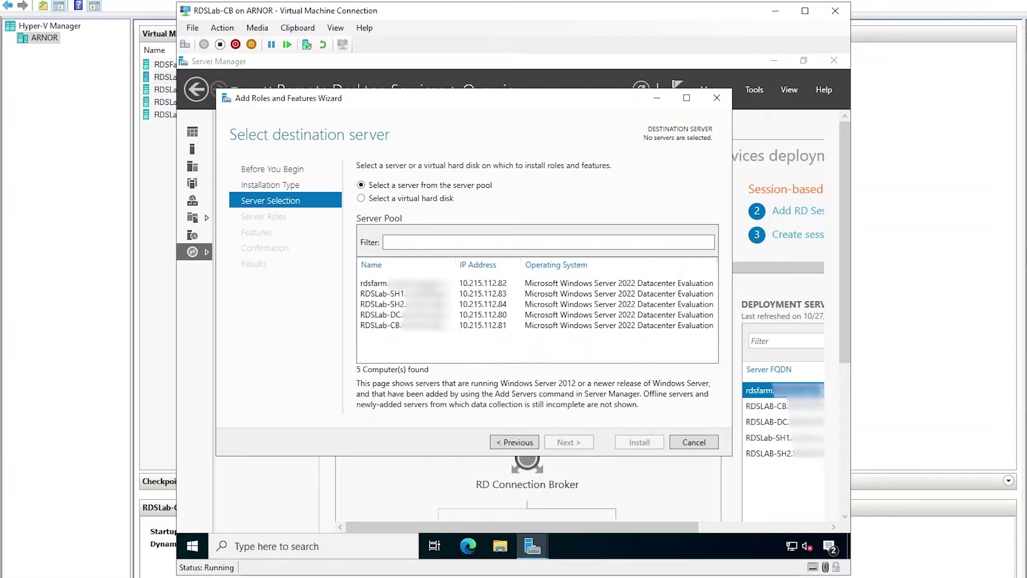
pyautogui.click(428, 283)
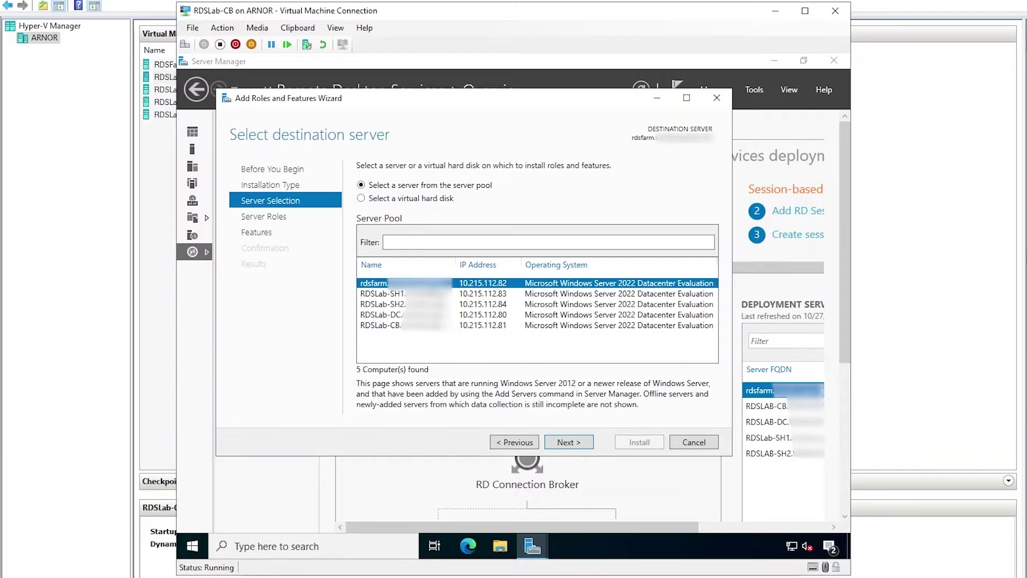
pyautogui.click(561, 443)
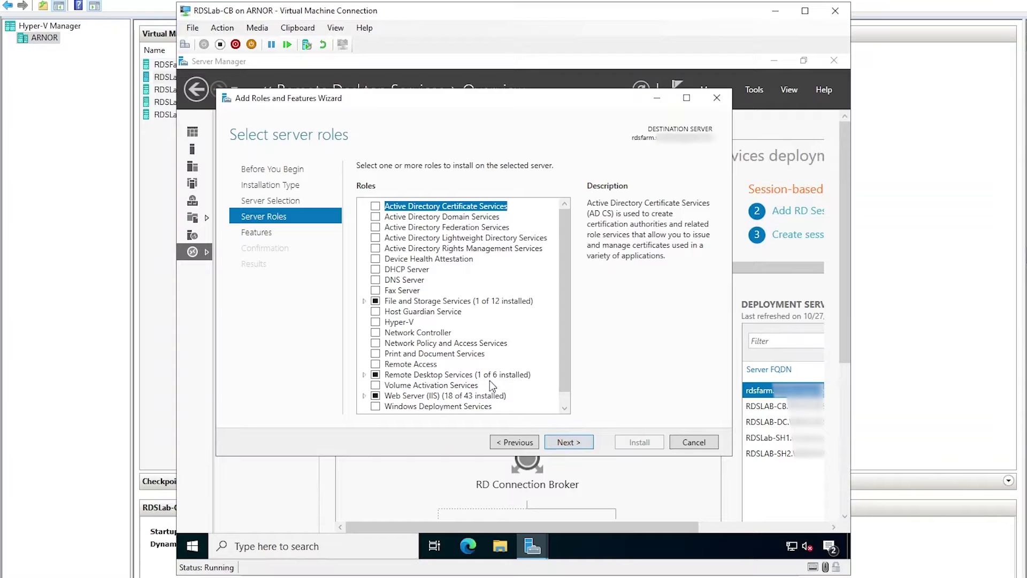
# Step: Install the Remote Desktop Gateway role service with its required features on rdsfarm
pyautogui.click(364, 375)
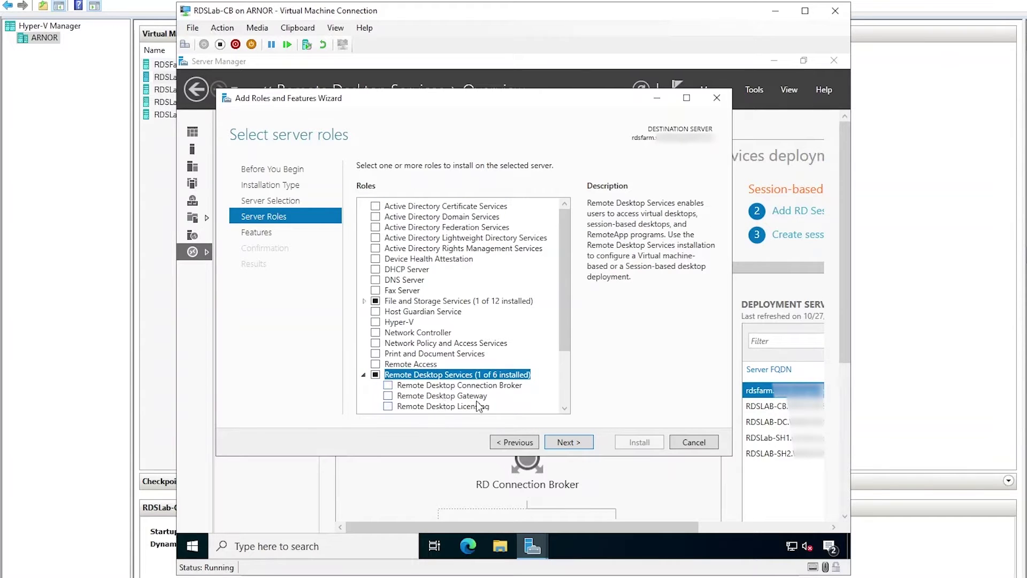
pyautogui.click(388, 396)
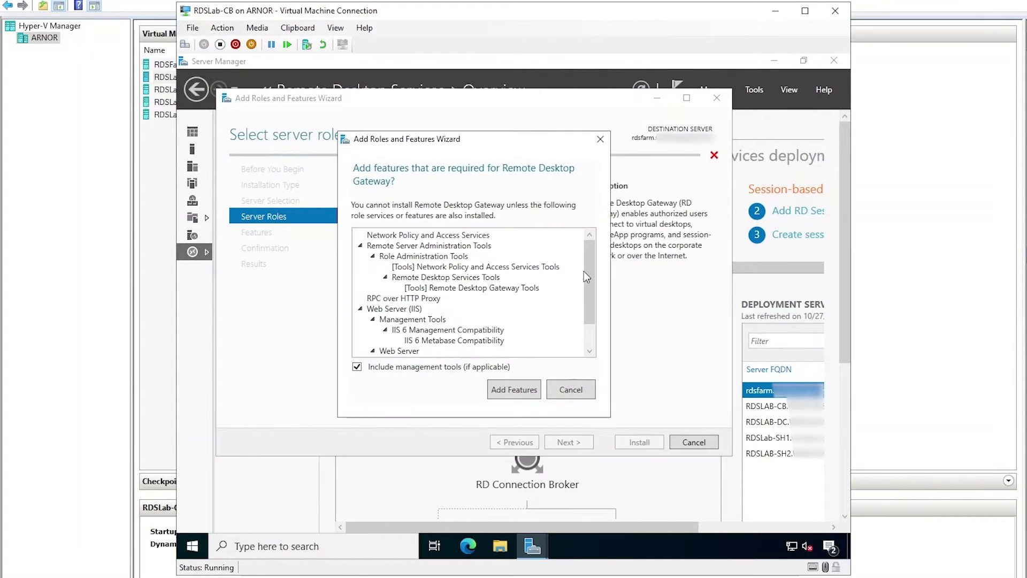
pyautogui.scroll(-2, 586, 274)
pyautogui.click(527, 391)
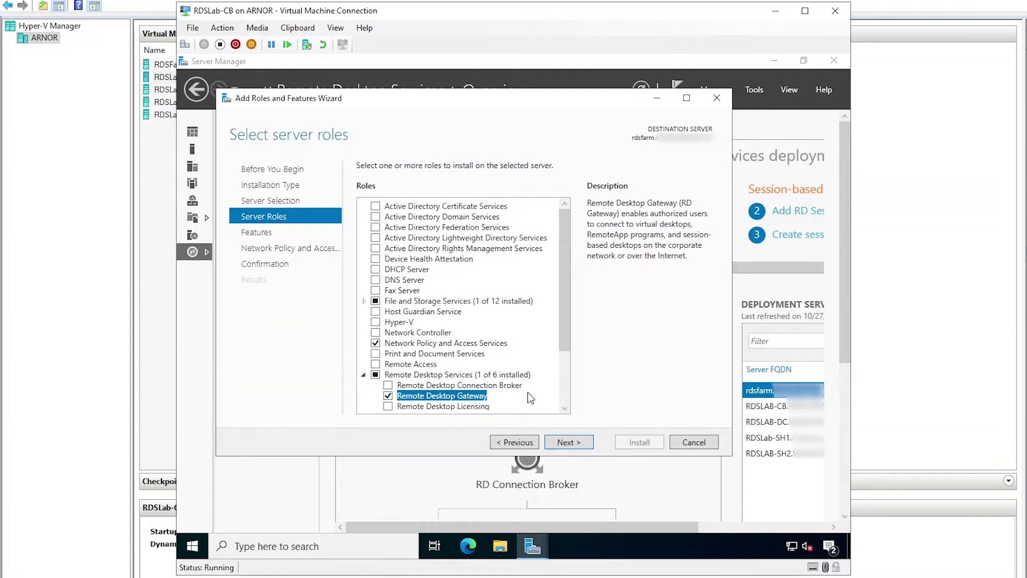
pyautogui.click(585, 441)
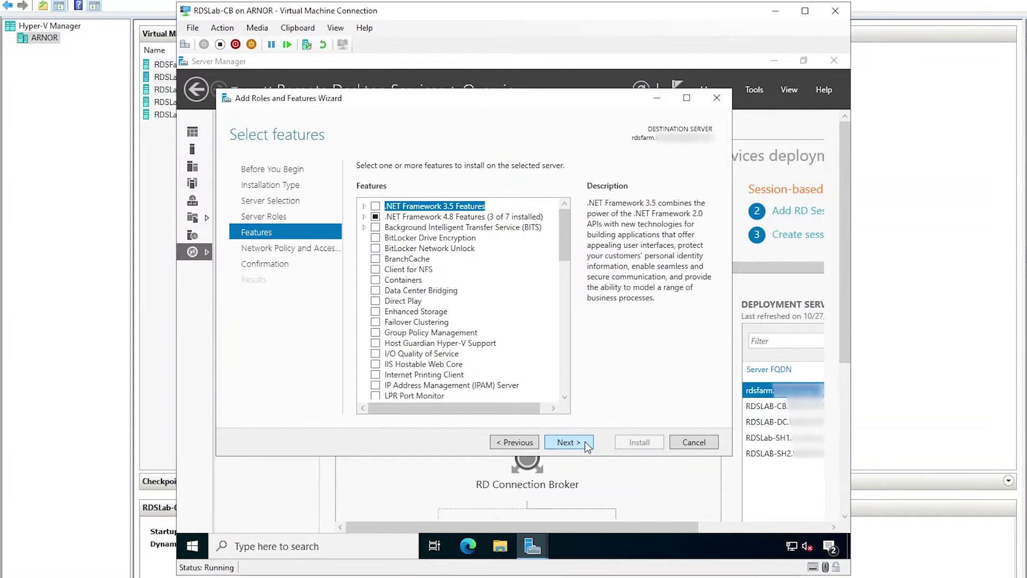
pyautogui.click(585, 441)
pyautogui.click(585, 441)
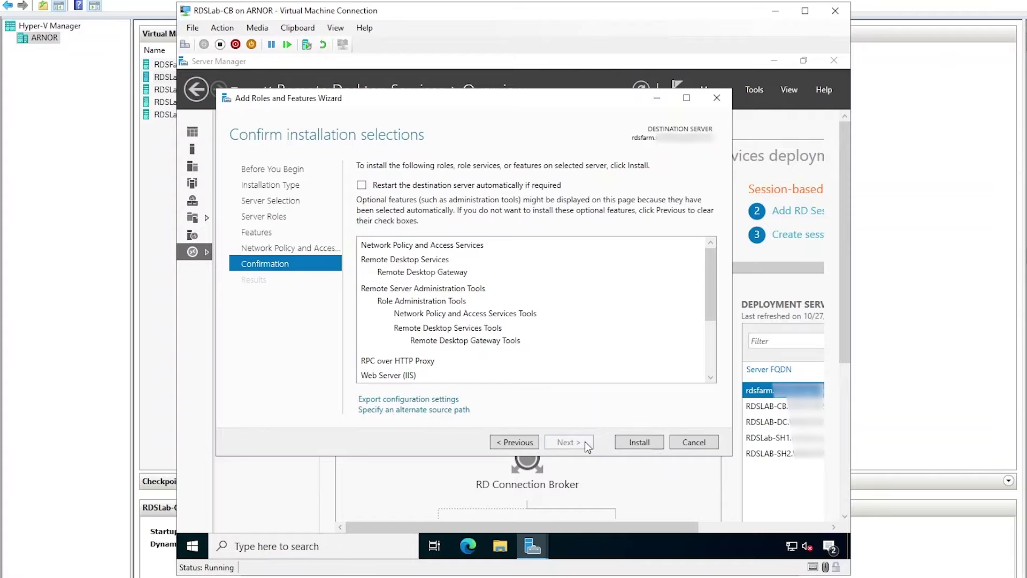
pyautogui.click(636, 442)
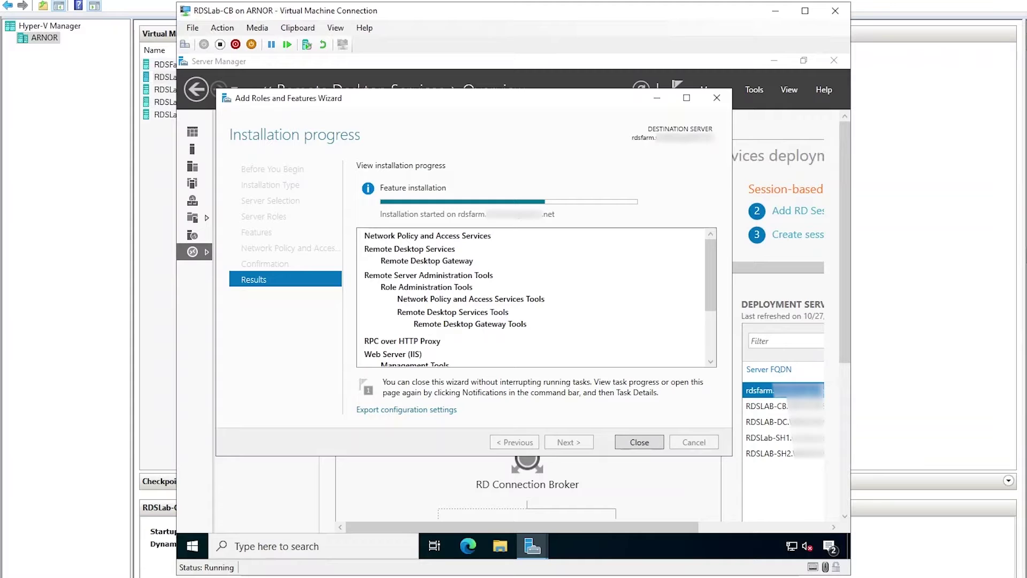
pyautogui.click(638, 443)
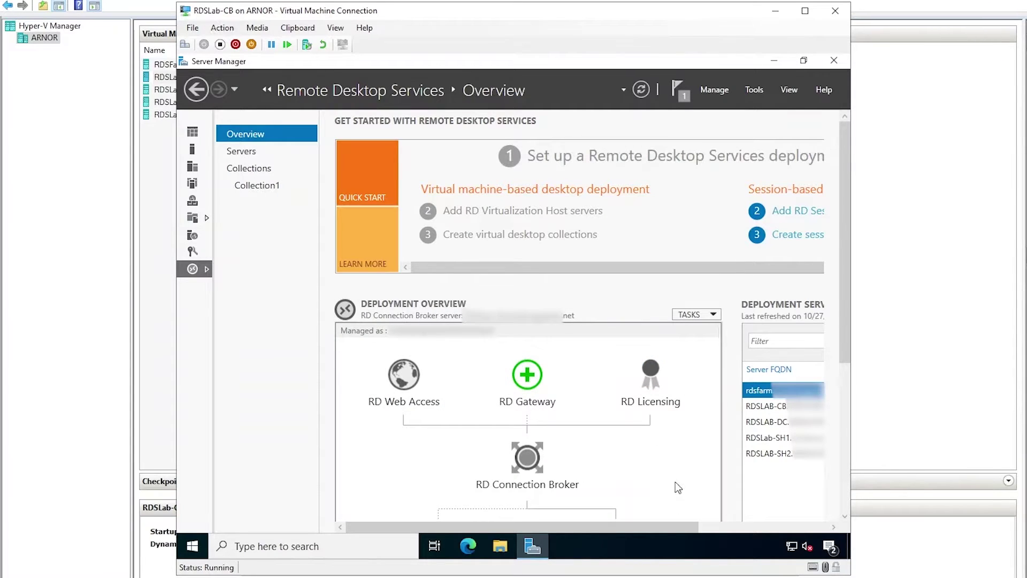
# Step: Refresh the Remote Desktop Services deployment overview
pyautogui.click(773, 527)
pyautogui.click(797, 314)
pyautogui.click(744, 406)
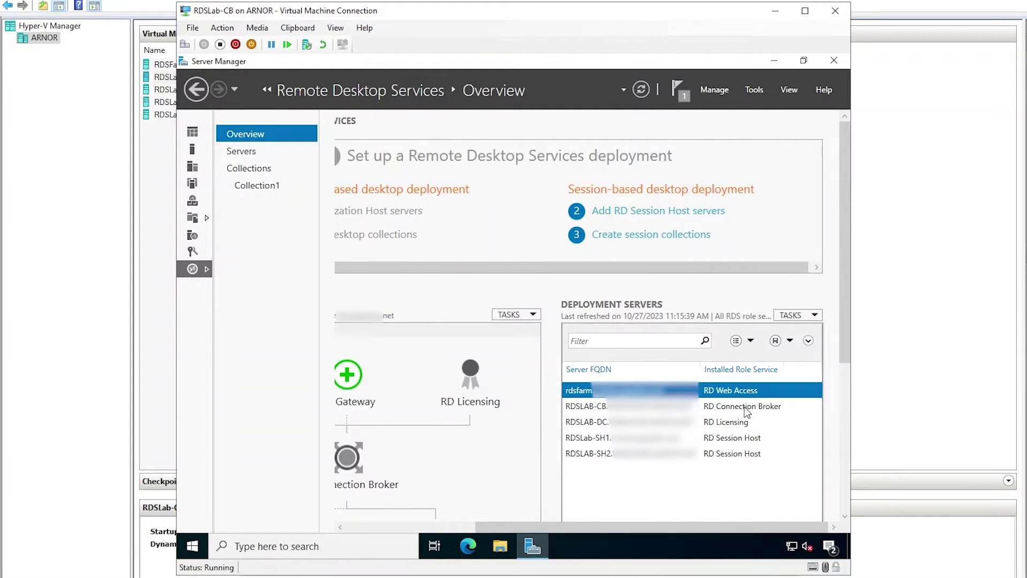
pyautogui.moveTo(564, 528); pyautogui.dragTo(433, 527)
pyautogui.click(691, 314)
pyautogui.click(697, 357)
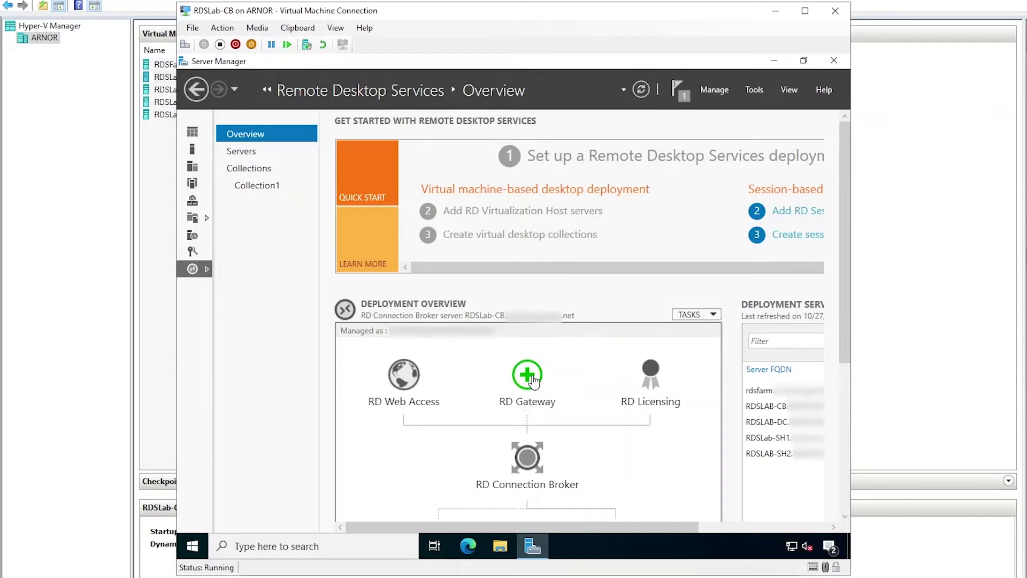
# Step: Add rdsfarm from the server pool as the deployment's RD Gateway server
pyautogui.click(529, 375)
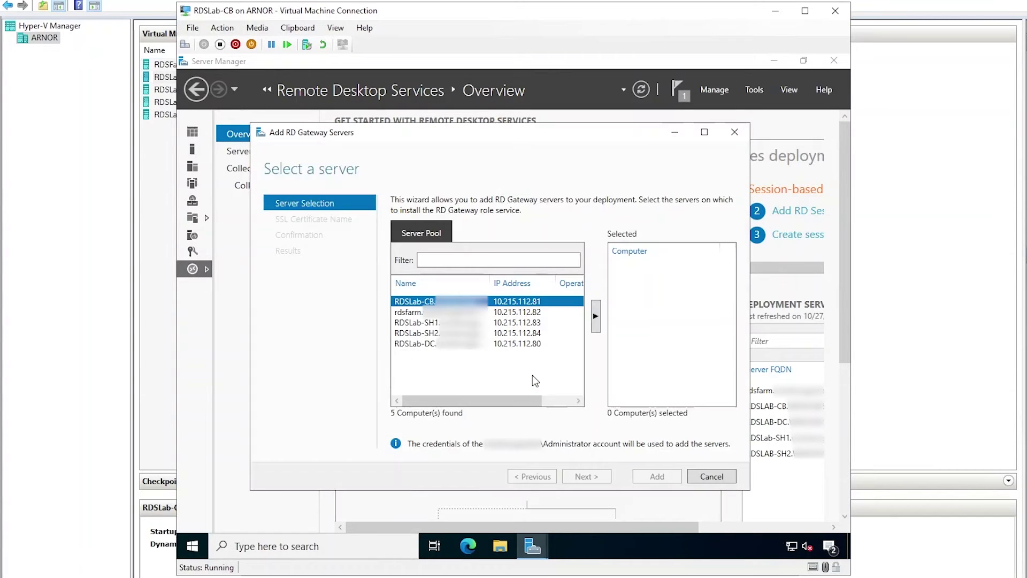
pyautogui.click(513, 313)
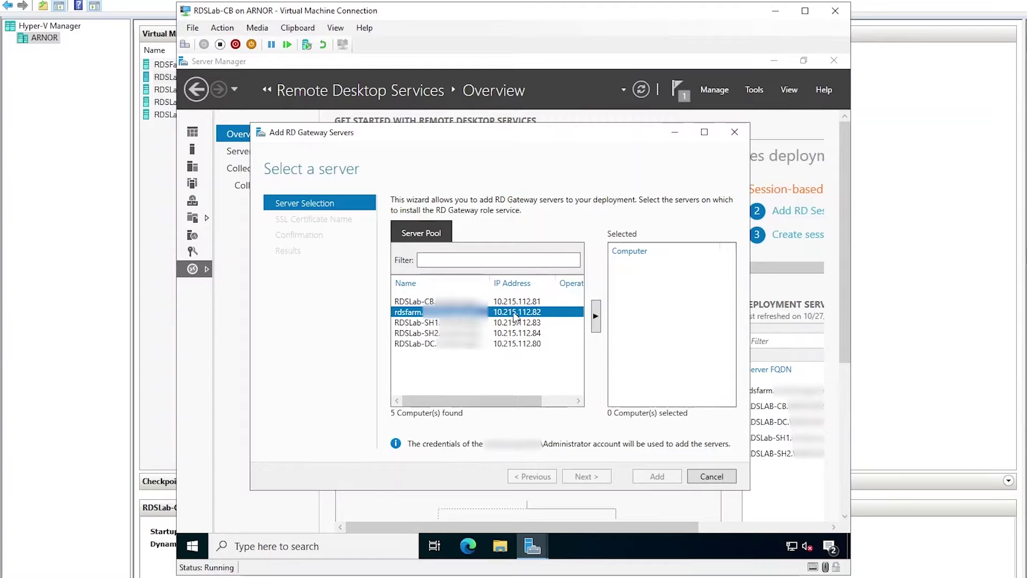
pyautogui.click(597, 317)
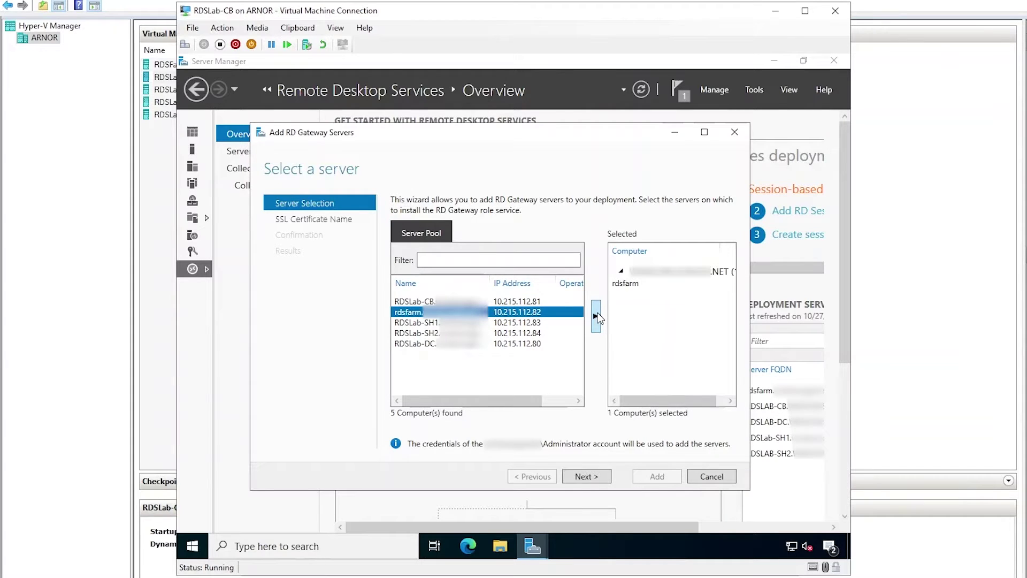
pyautogui.click(585, 476)
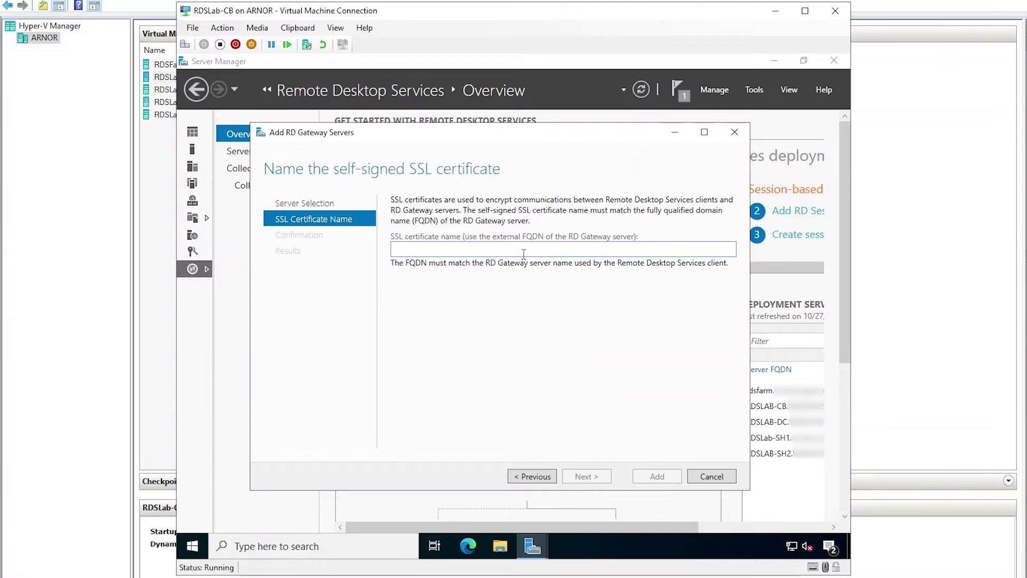
# Step: Name the self-signed SSL certificate with the RDSFarm FQDN and install the gateway role service
pyautogui.click(523, 250)
pyautogui.write('RDSFarm')
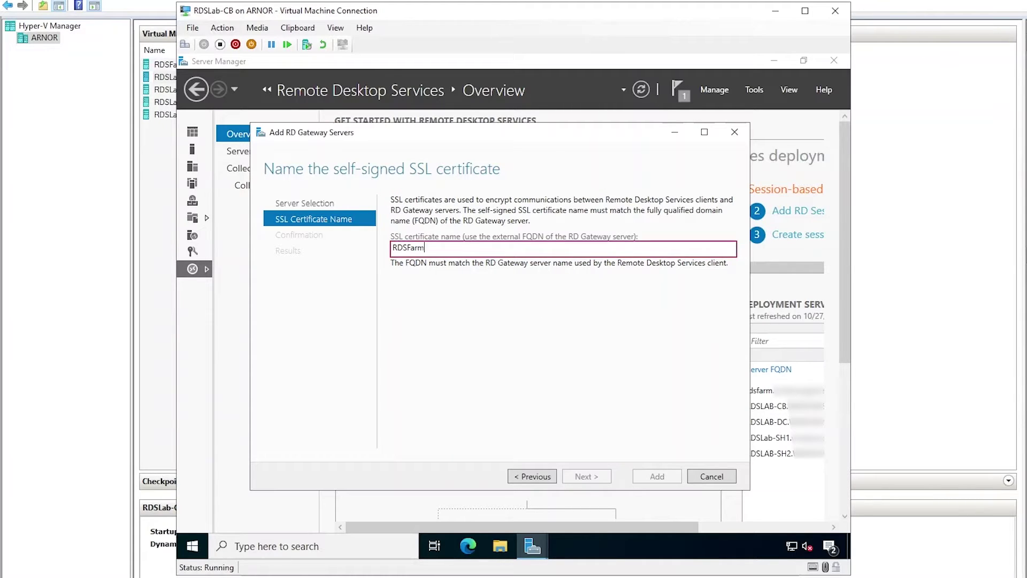
pyautogui.write('..net')
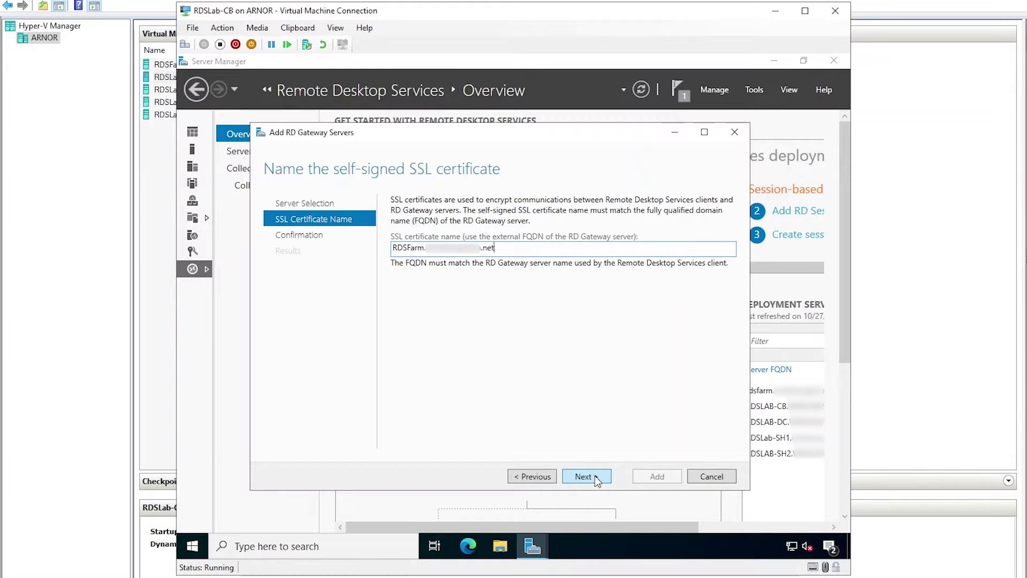
pyautogui.click(594, 476)
pyautogui.click(651, 476)
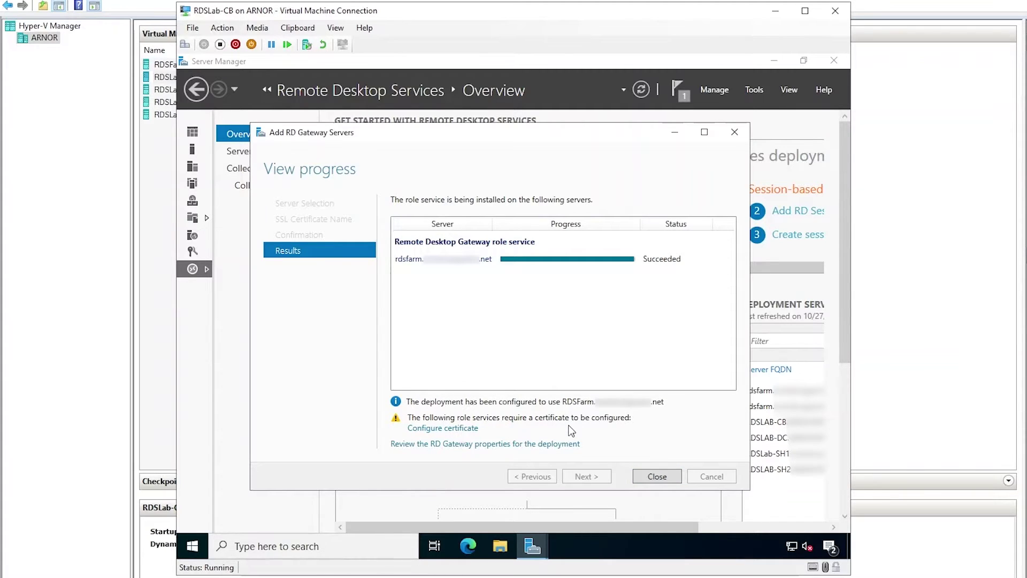
pyautogui.click(669, 476)
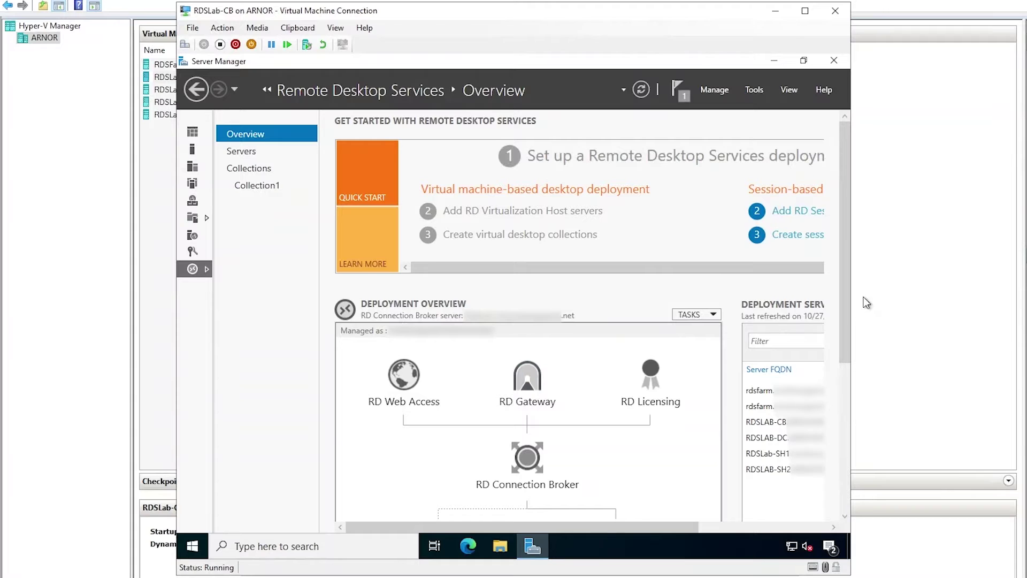
# Step: Refresh the deployment overview to show the newly added RD Gateway
pyautogui.click(695, 314)
pyautogui.click(712, 358)
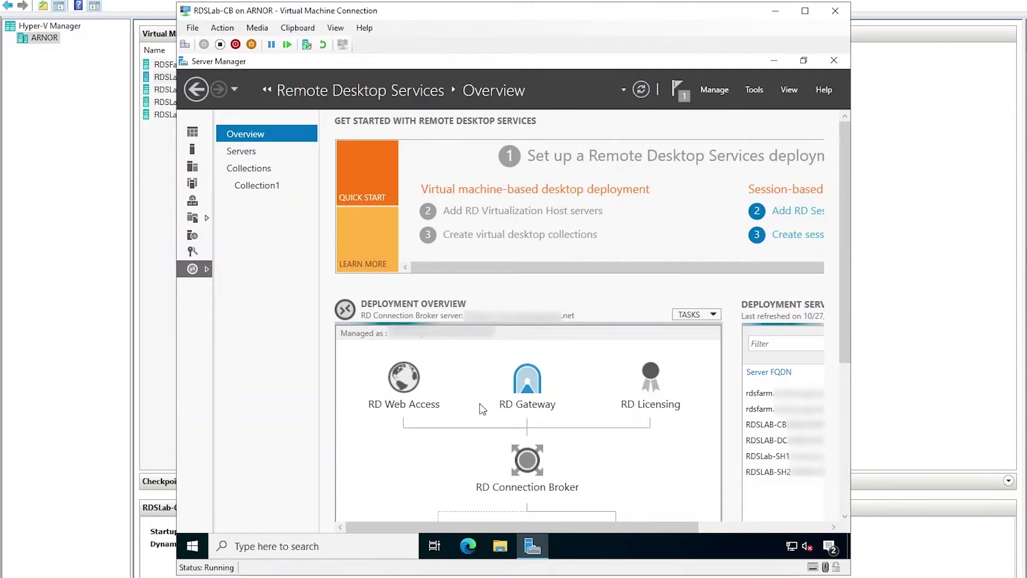
pyautogui.click(628, 525)
pyautogui.moveTo(741, 526); pyautogui.dragTo(740, 435)
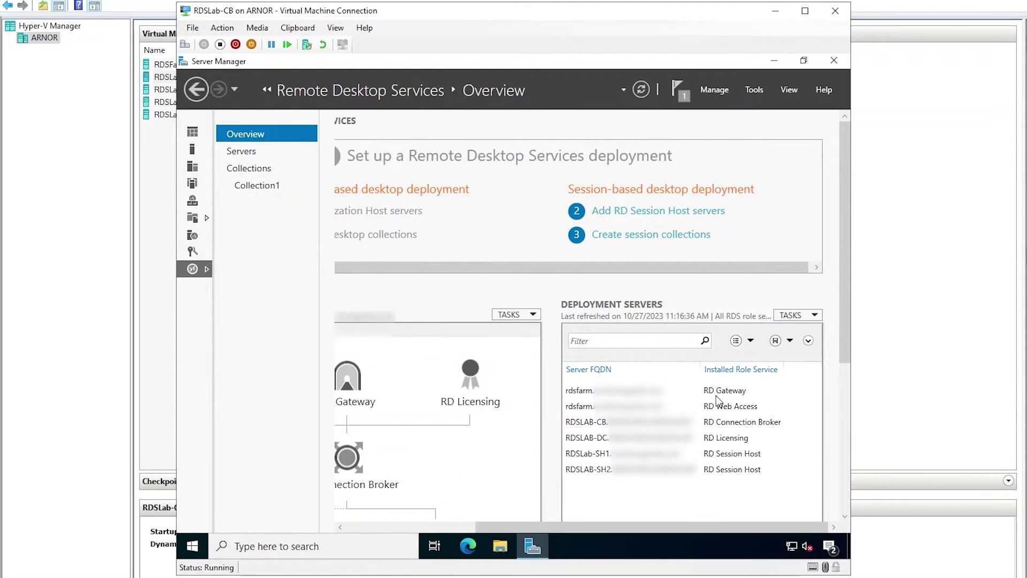
pyautogui.moveTo(585, 527); pyautogui.dragTo(442, 522)
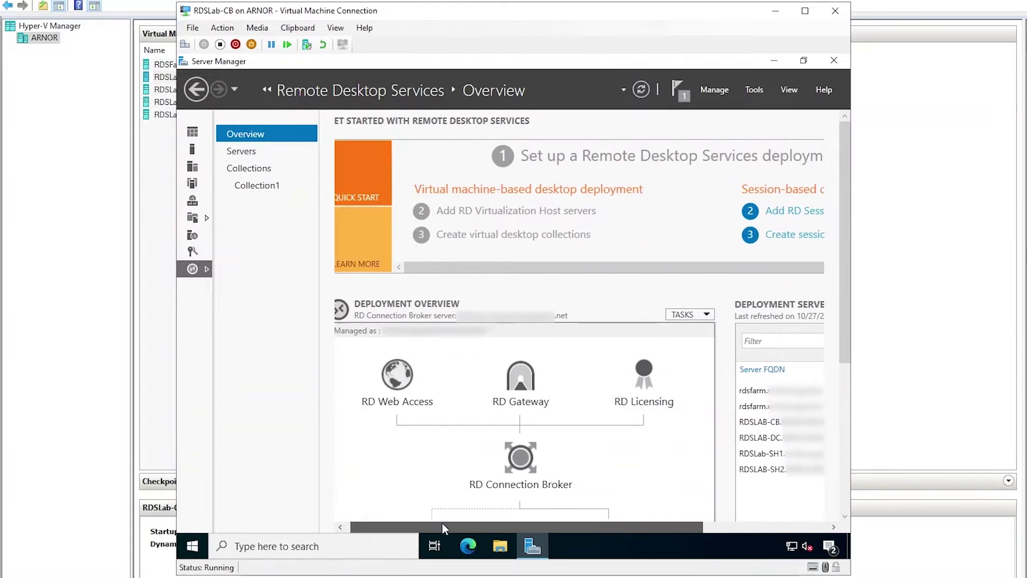
# Step: Open Deployment Properties at Certificates and select the RD Gateway row
pyautogui.click(717, 316)
pyautogui.click(718, 328)
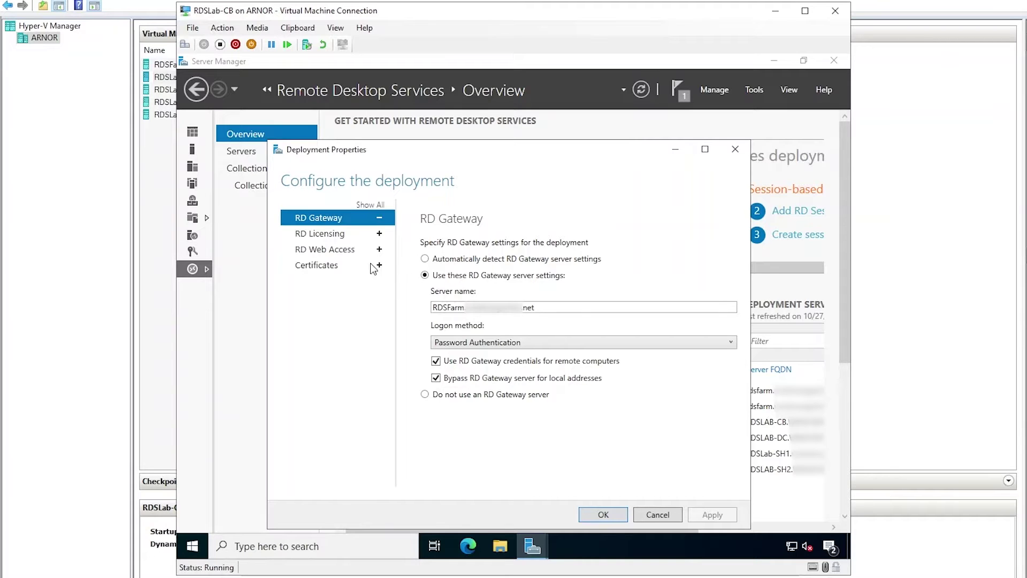
pyautogui.click(353, 265)
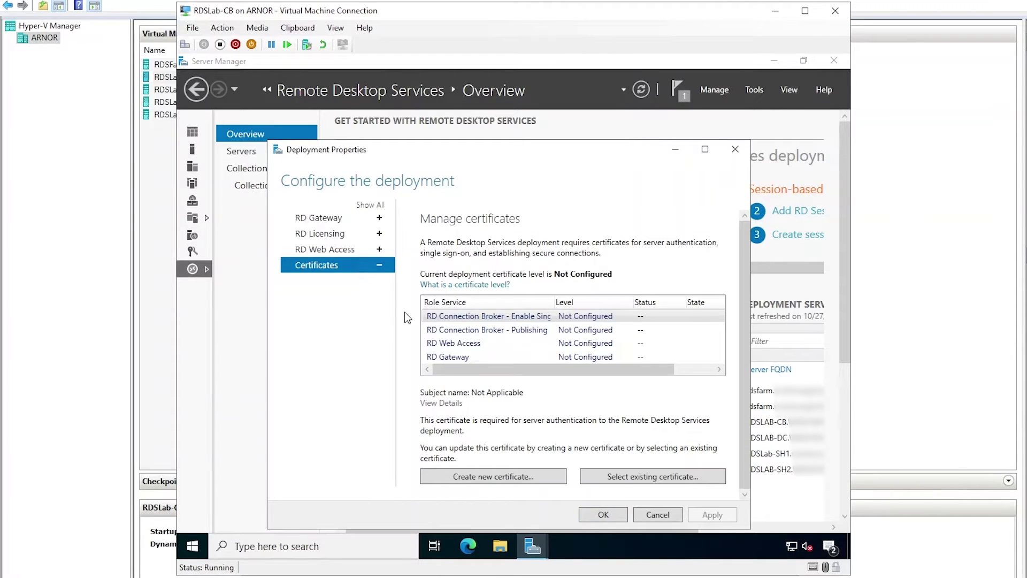
pyautogui.click(487, 345)
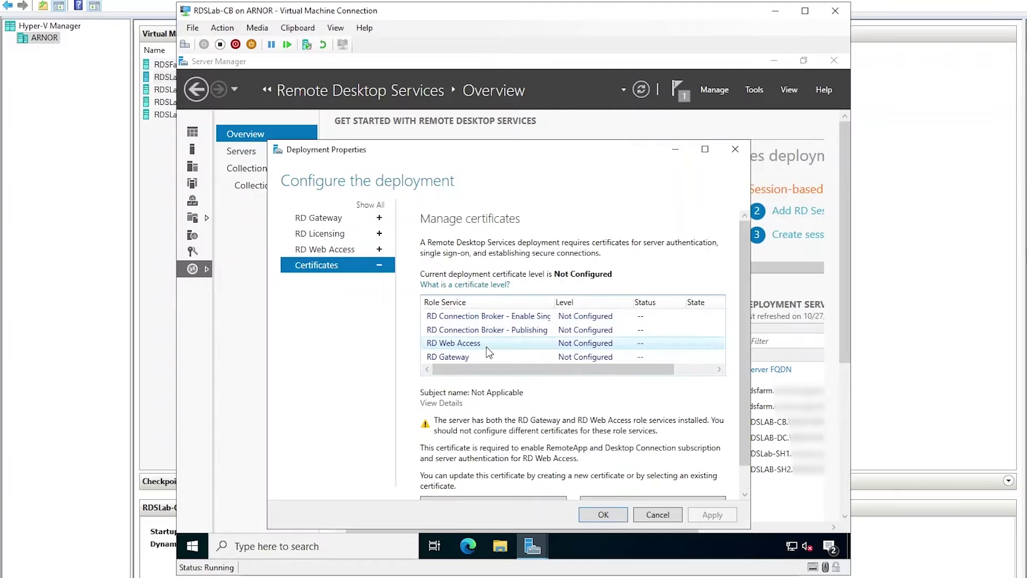
pyautogui.click(484, 356)
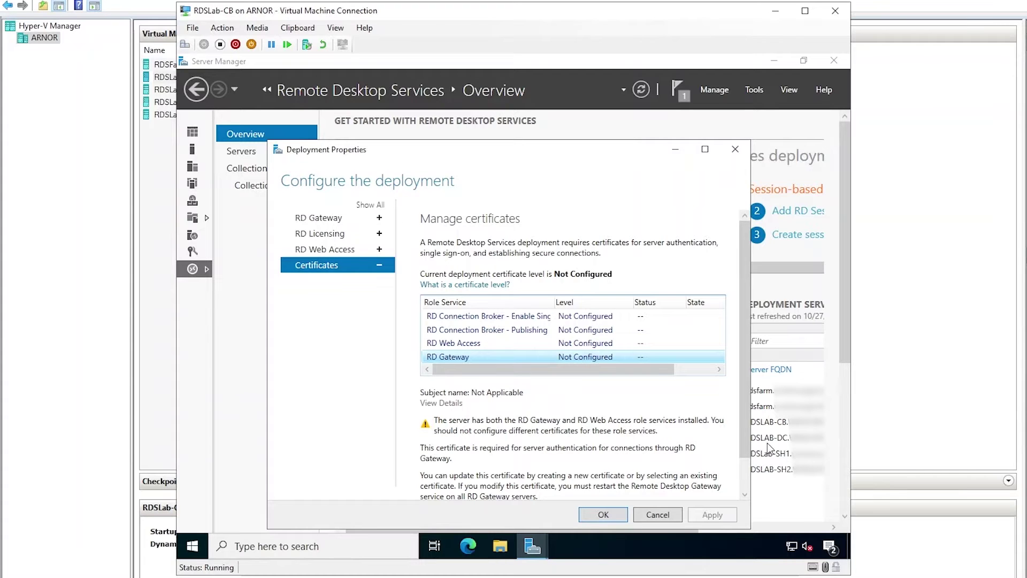
pyautogui.moveTo(745, 419); pyautogui.dragTo(744, 468)
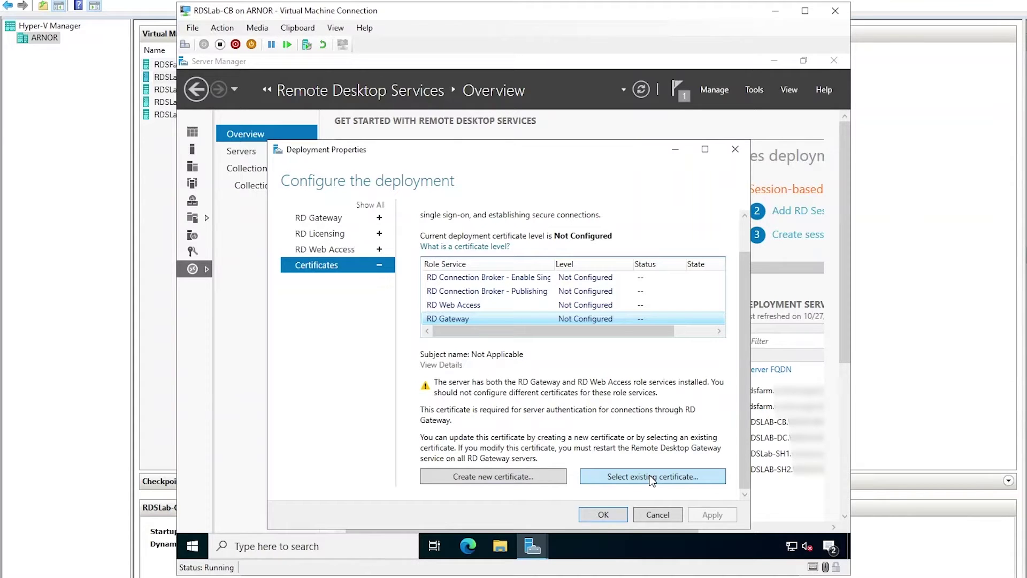
# Step: Select the existing certificate \\RDSLab-DC\c$\Certificate\Certificate_rdsFarm.pfx for RD Gateway
pyautogui.click(704, 477)
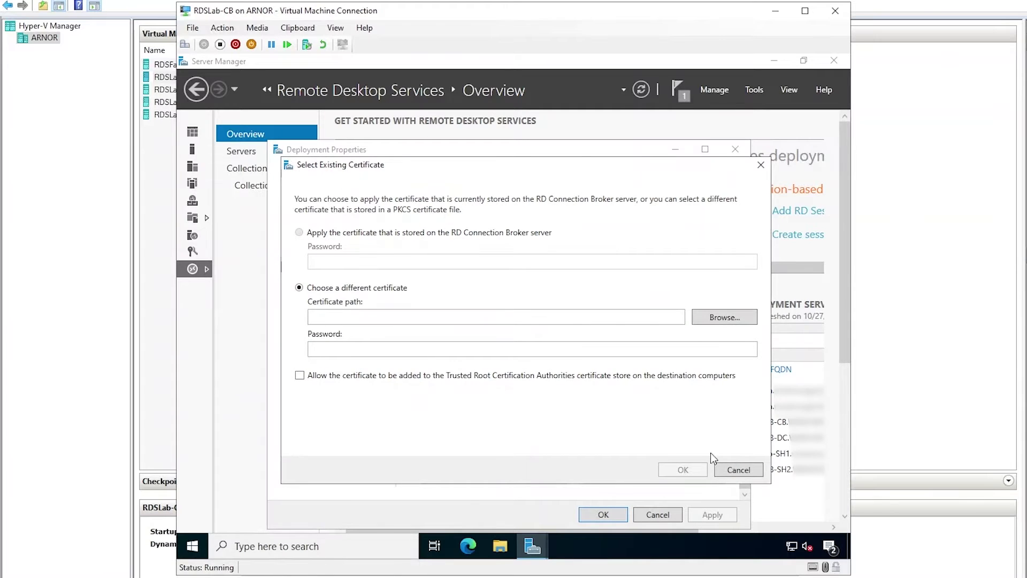
pyautogui.click(724, 317)
pyautogui.write('\\')
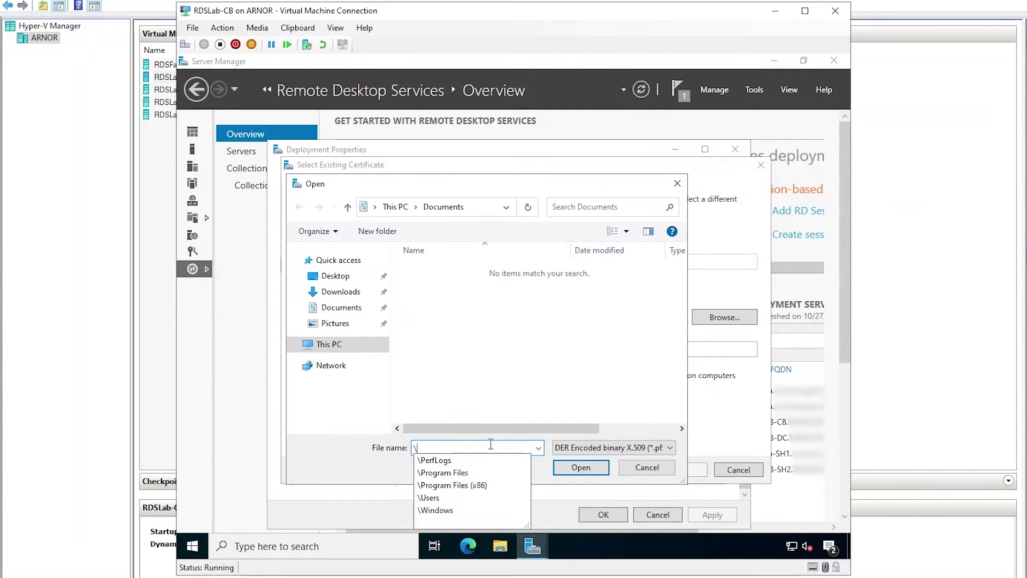
pyautogui.write('RDSLab-DC\\c$')
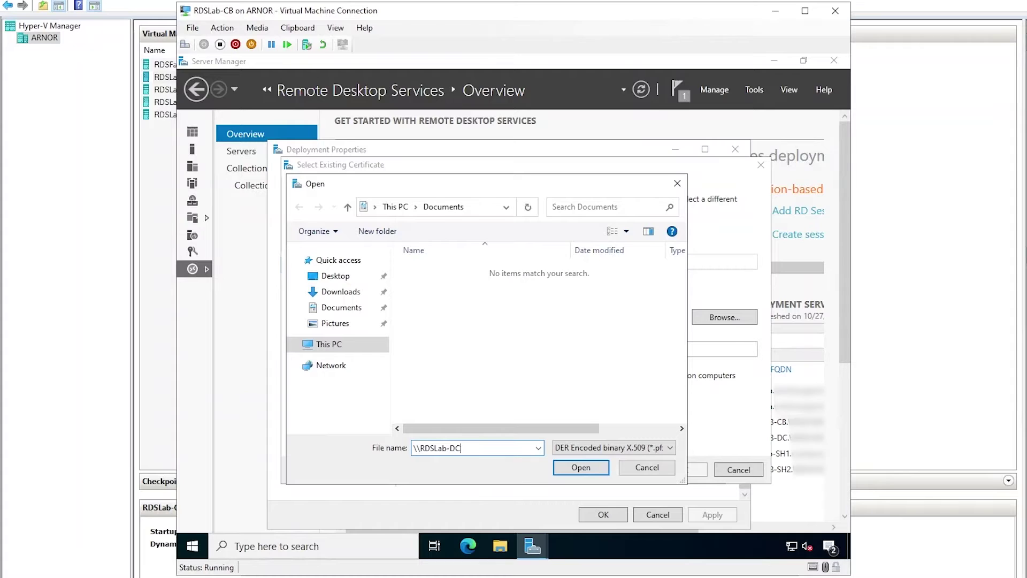
pyautogui.press('Return')
pyautogui.doubleClick(462, 269)
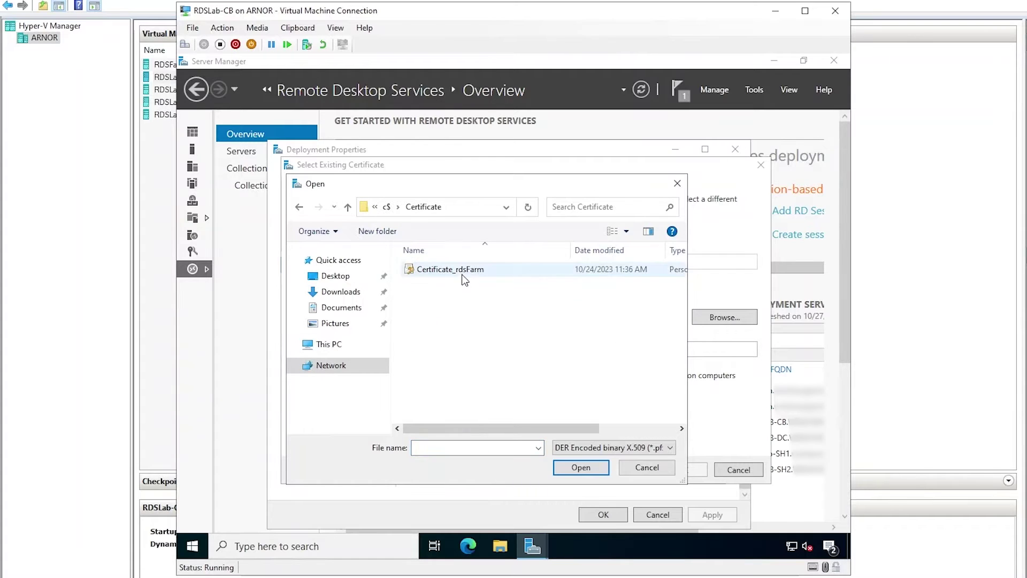
pyautogui.doubleClick(464, 277)
# Step: Enter the certificate password, confirm, and apply the certificate to RD Gateway
pyautogui.click(534, 350)
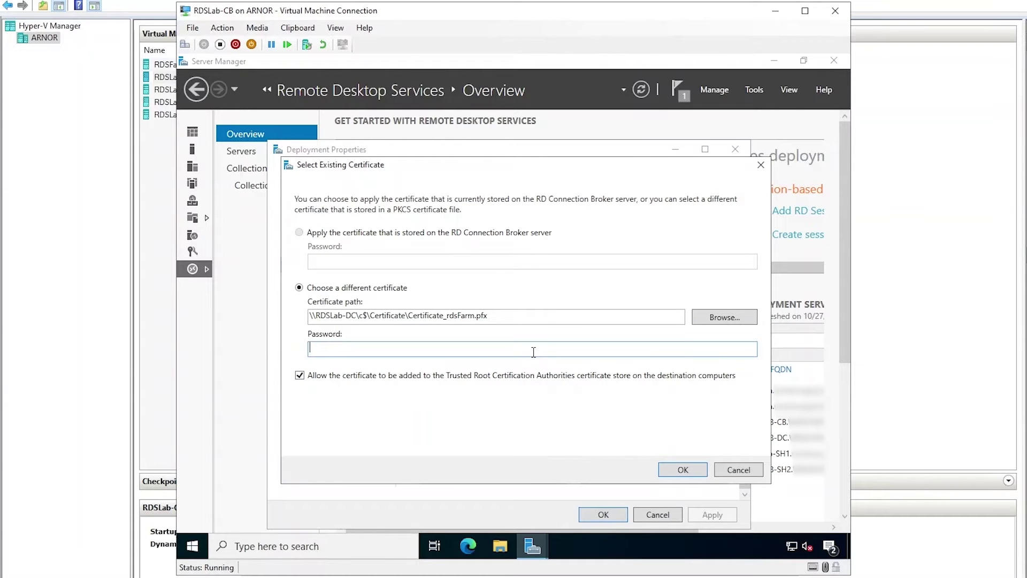
pyautogui.click(671, 470)
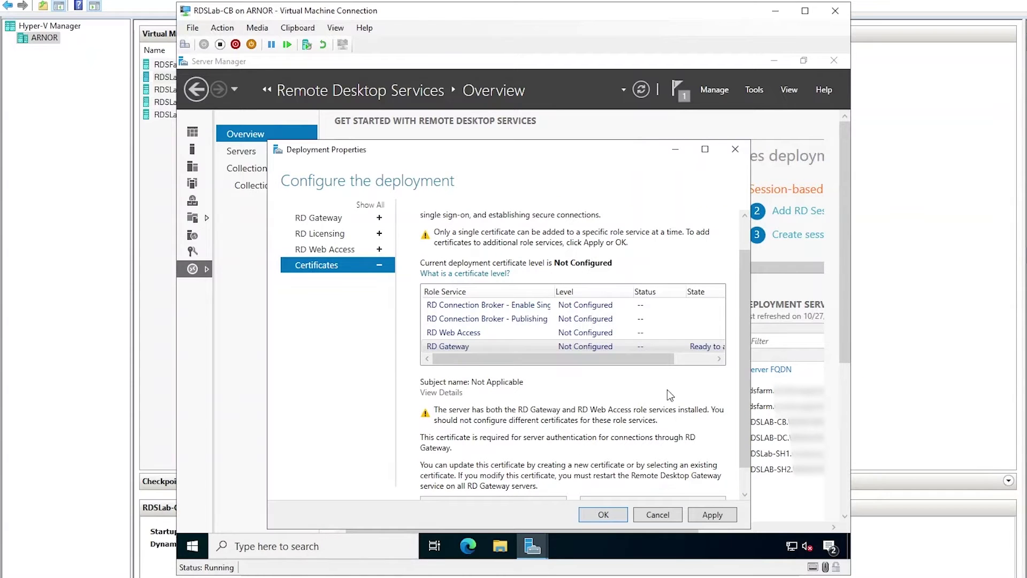
pyautogui.moveTo(670, 359); pyautogui.dragTo(710, 361)
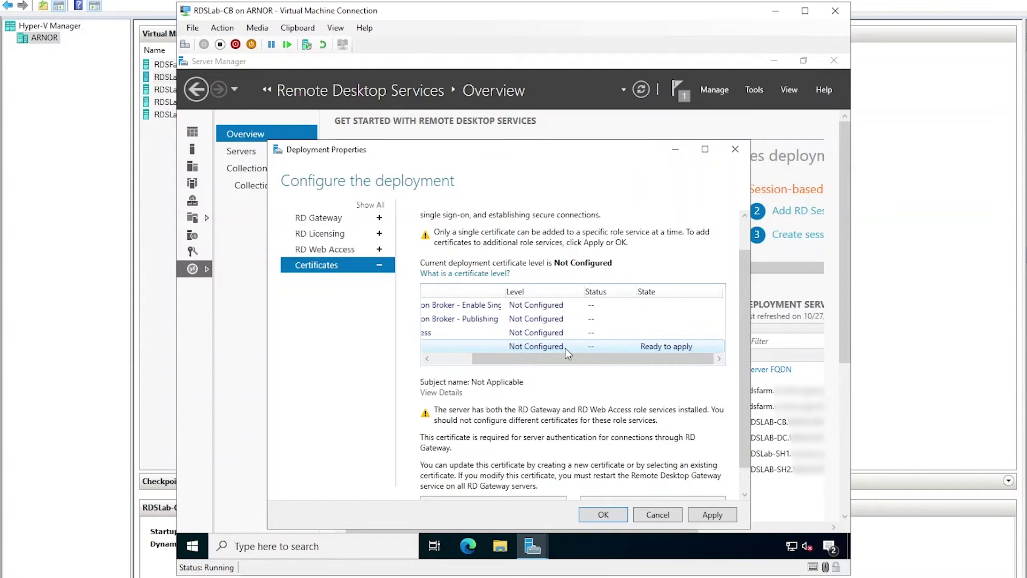
pyautogui.moveTo(553, 358); pyautogui.dragTo(513, 360)
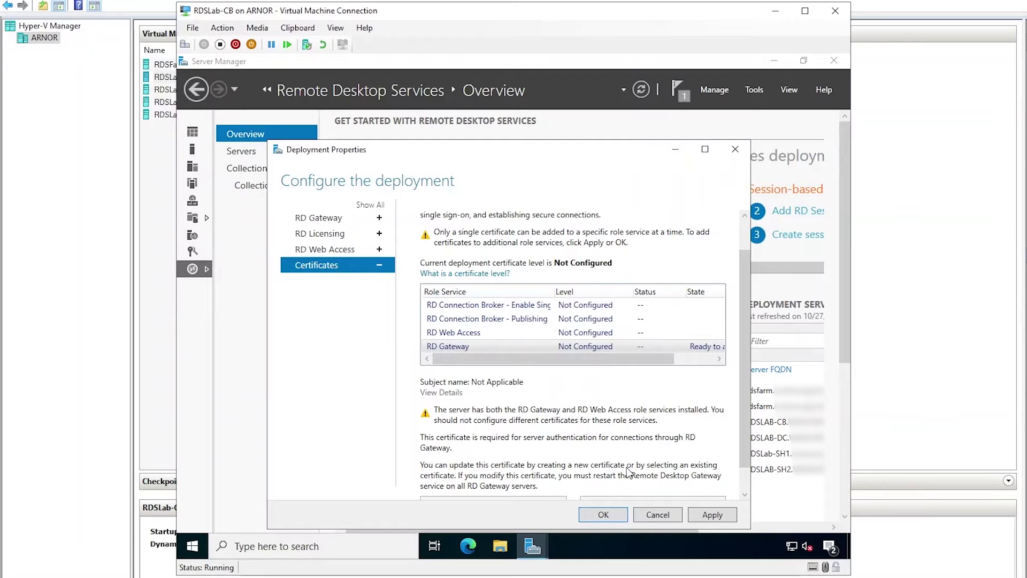
pyautogui.click(711, 515)
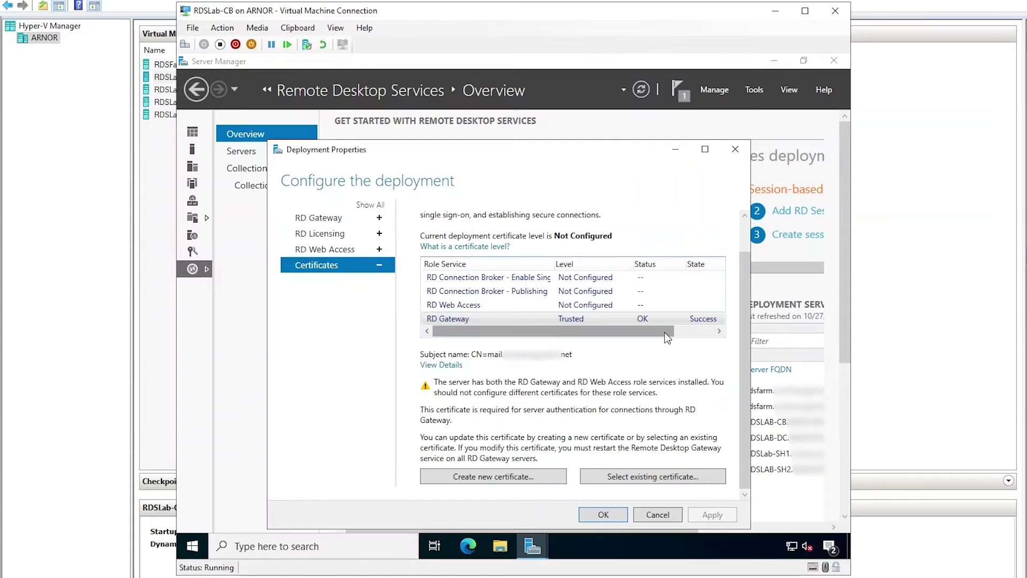
# Step: Inspect the applied RD Gateway certificate's details and close them
pyautogui.hscroll(3, 665, 333)
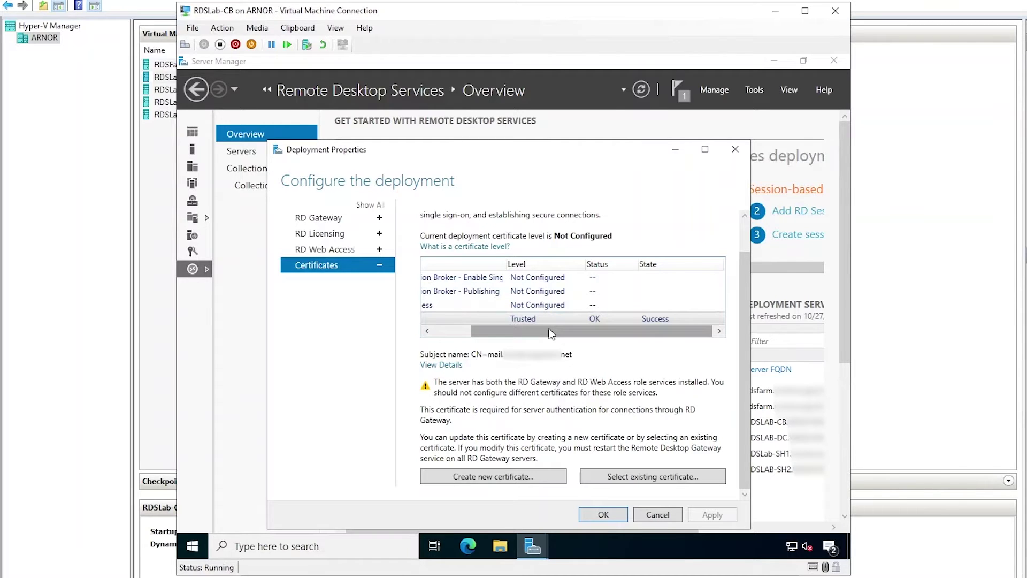
pyautogui.moveTo(551, 332); pyautogui.dragTo(512, 332)
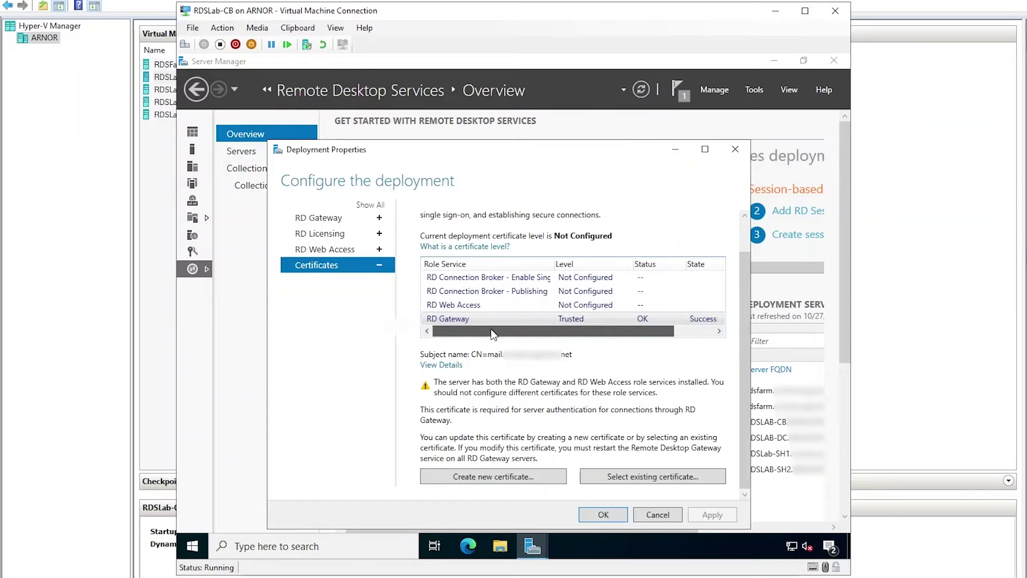
pyautogui.click(459, 364)
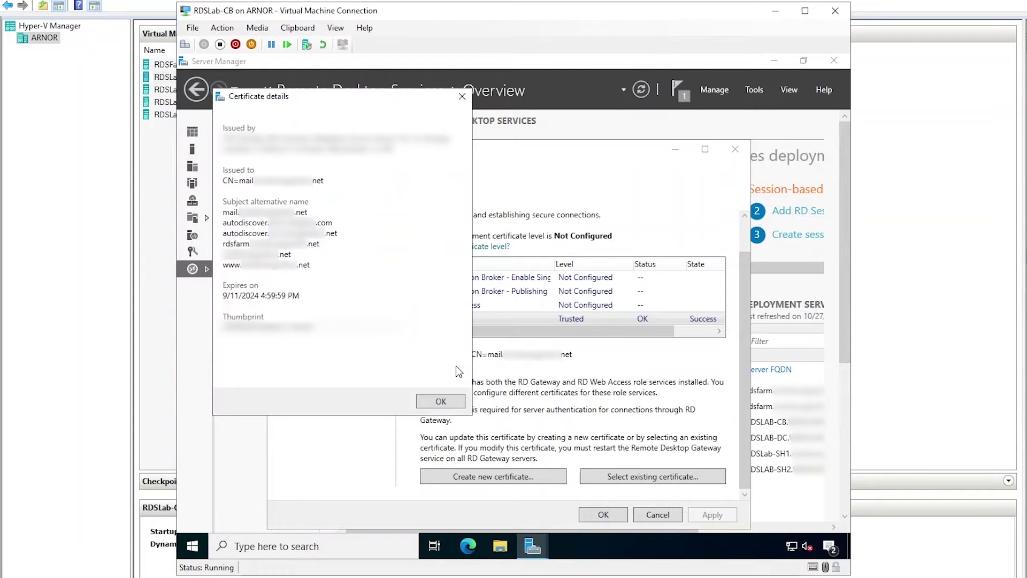
pyautogui.click(448, 403)
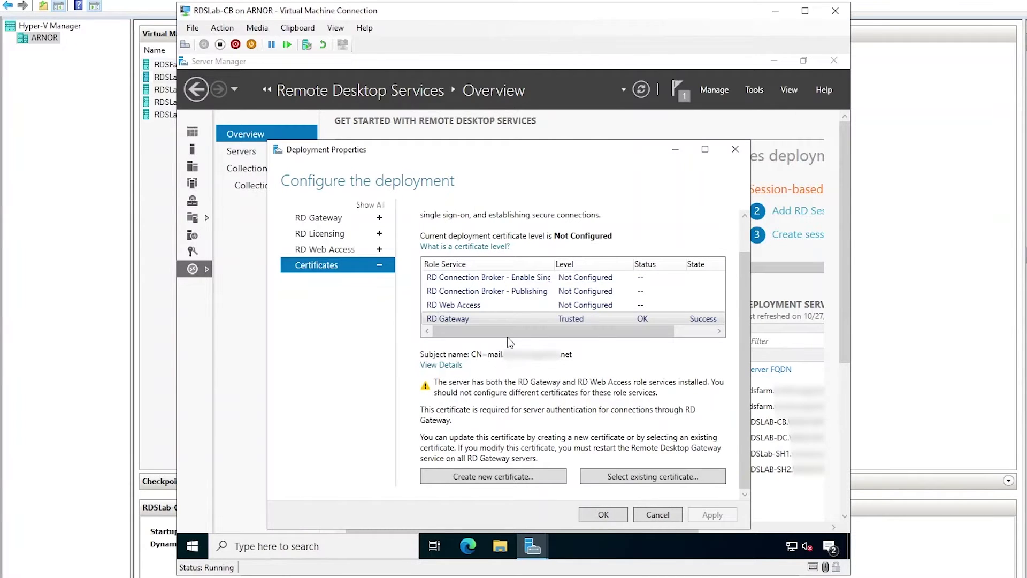
# Step: Select the RD Web Access row in the certificate list
pyautogui.scroll(2, 507, 336)
pyautogui.click(449, 345)
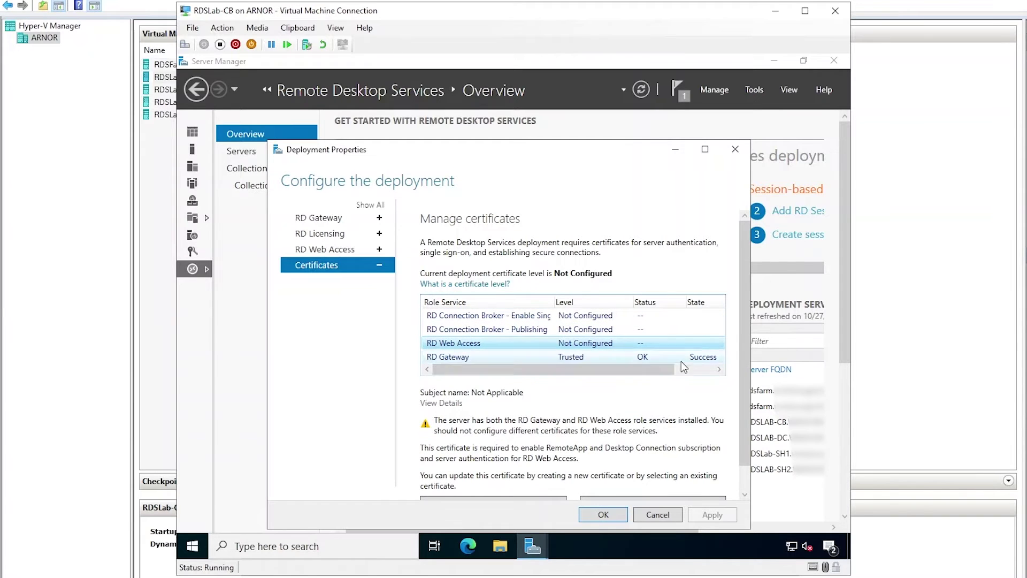
pyautogui.scroll(-1, 742, 374)
# Step: Choose Certificate_rdsFarm.pfx for RD Web Access with its password and Trusted Root allowed
pyautogui.click(653, 476)
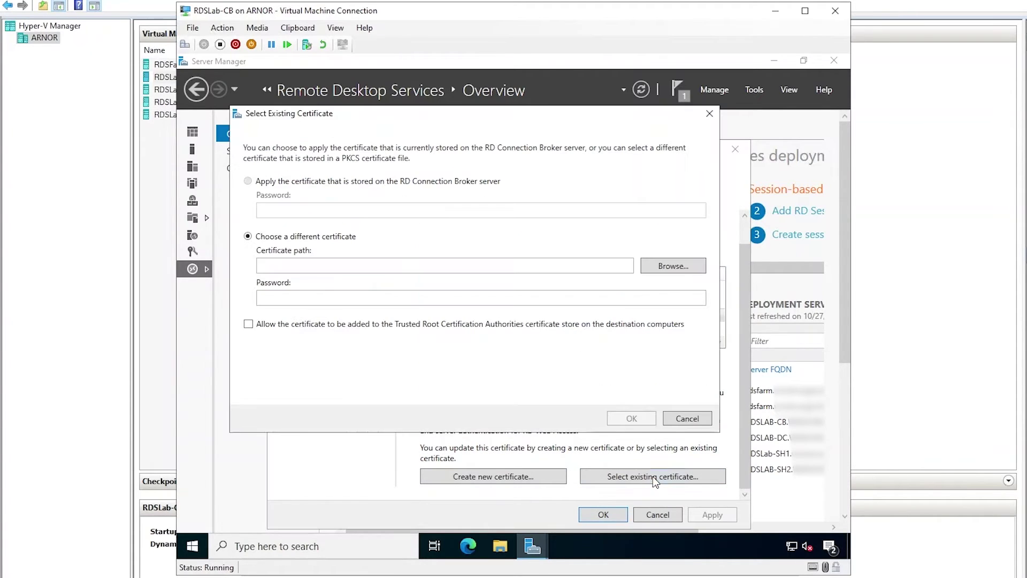
pyautogui.click(656, 267)
pyautogui.doubleClick(398, 218)
pyautogui.click(354, 297)
pyautogui.write('••••••••••••')
pyautogui.click(335, 324)
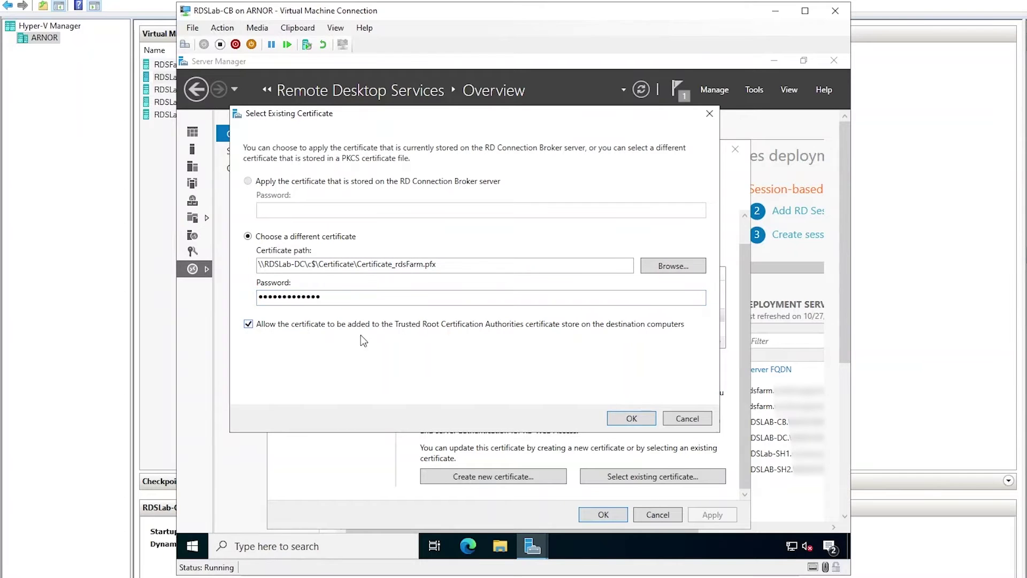
pyautogui.click(631, 418)
# Step: Apply the Web Access certificate and close Deployment Properties with OK
pyautogui.moveTo(658, 369); pyautogui.dragTo(692, 369)
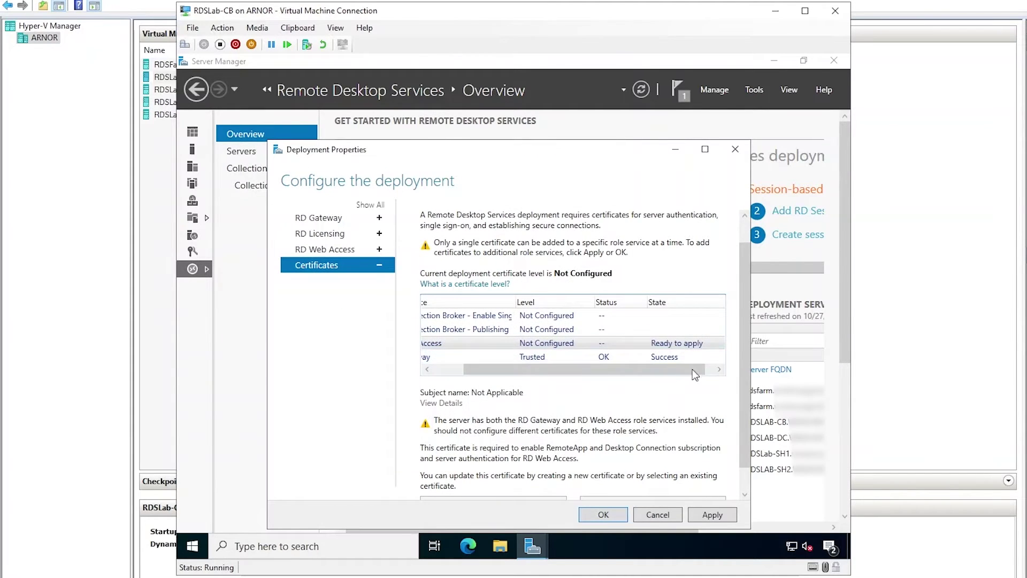
pyautogui.click(714, 514)
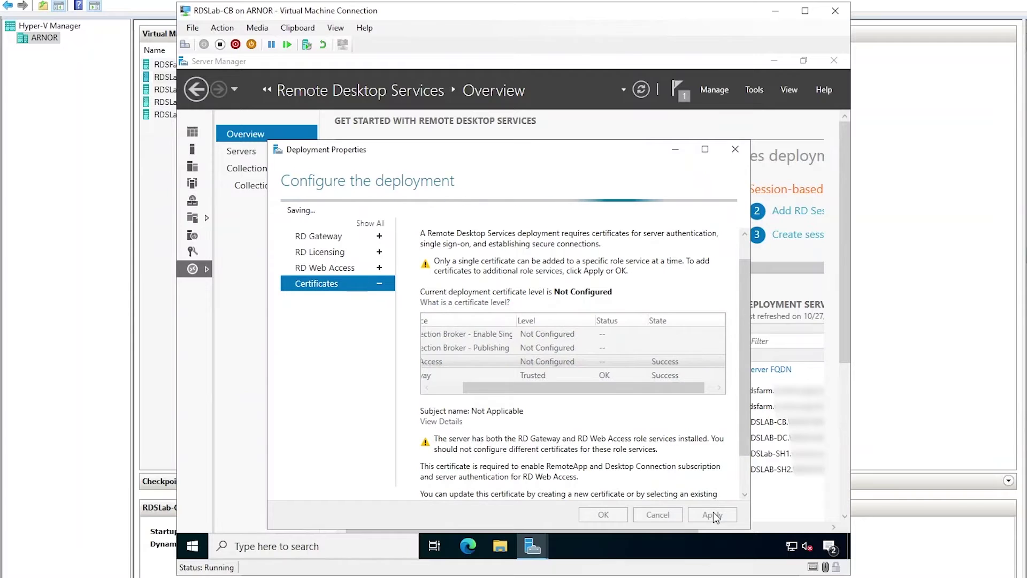
pyautogui.moveTo(641, 342); pyautogui.dragTo(650, 342)
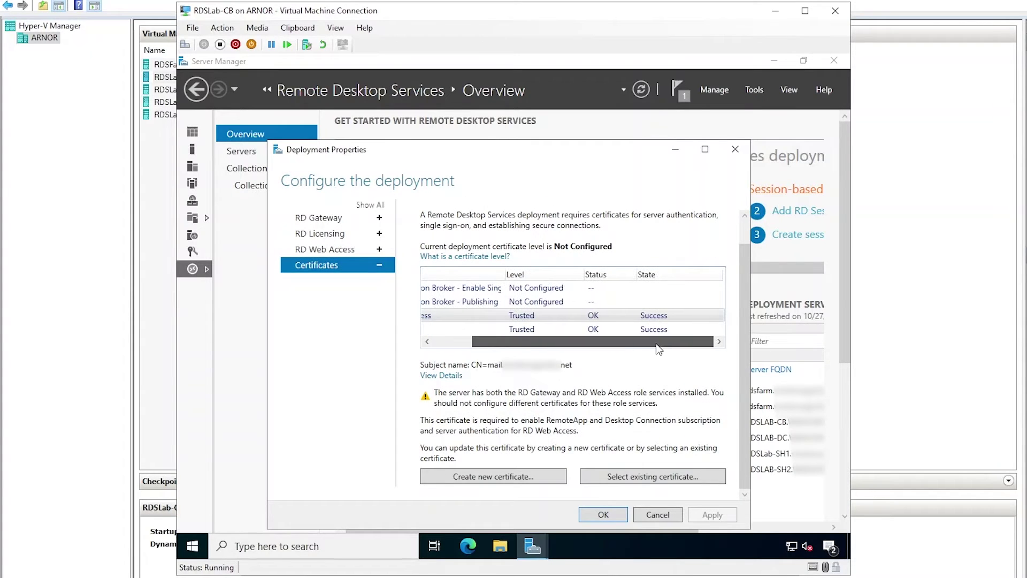
pyautogui.click(604, 514)
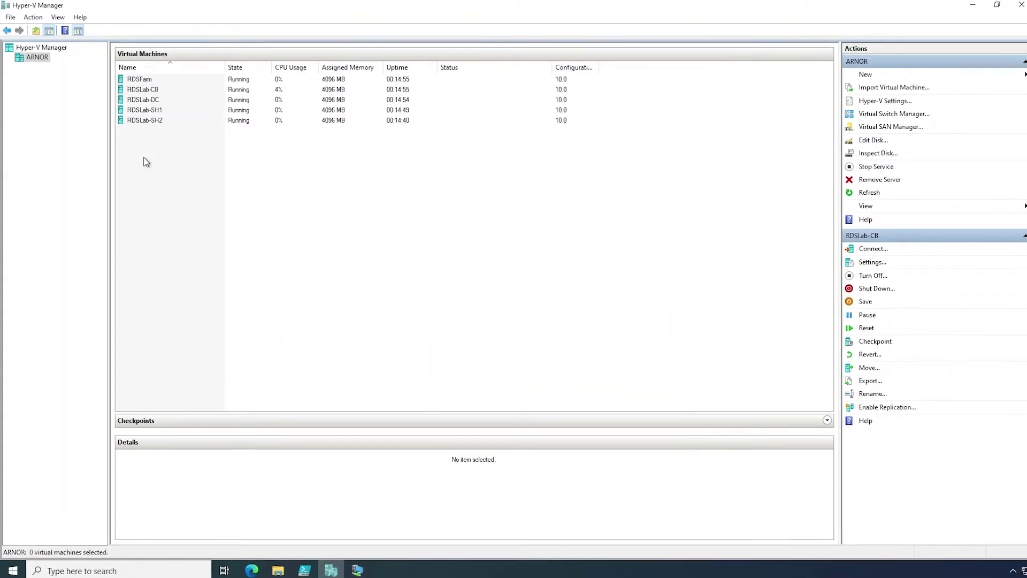
# Step: Connect to the RDSFarm VM and launch Server Manager there
pyautogui.click(159, 82)
pyautogui.rightClick(169, 82)
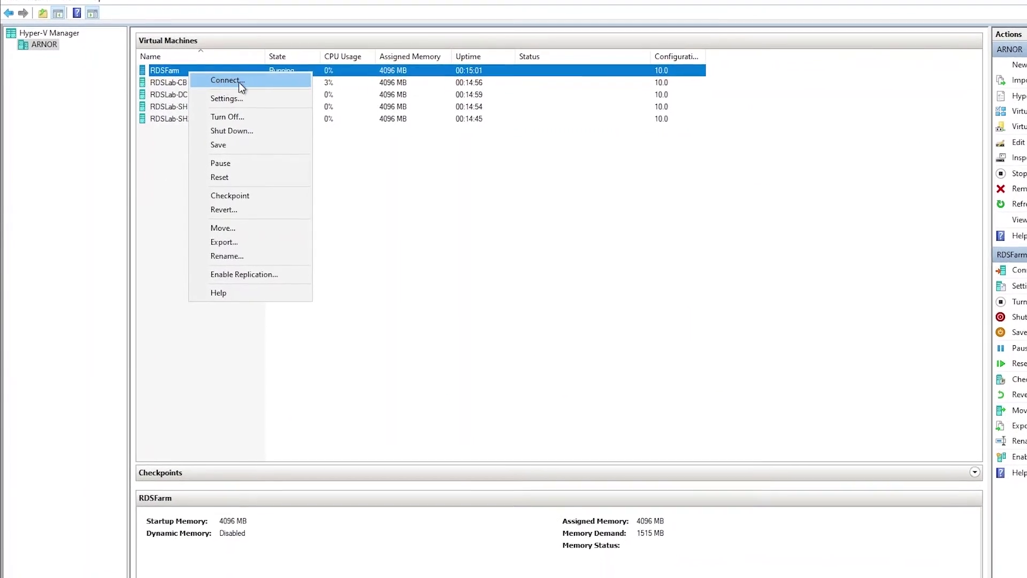
pyautogui.click(226, 86)
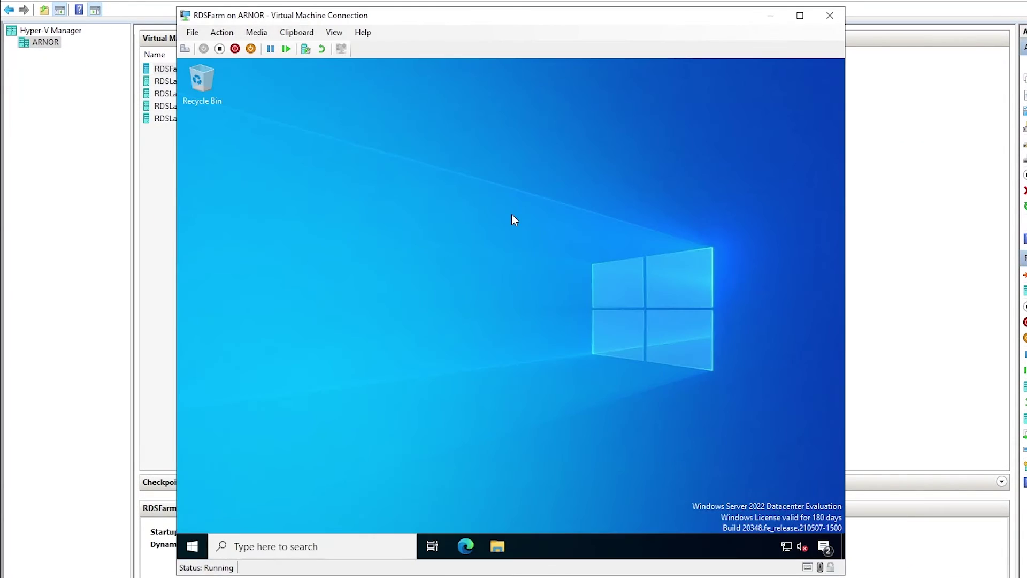
pyautogui.click(201, 547)
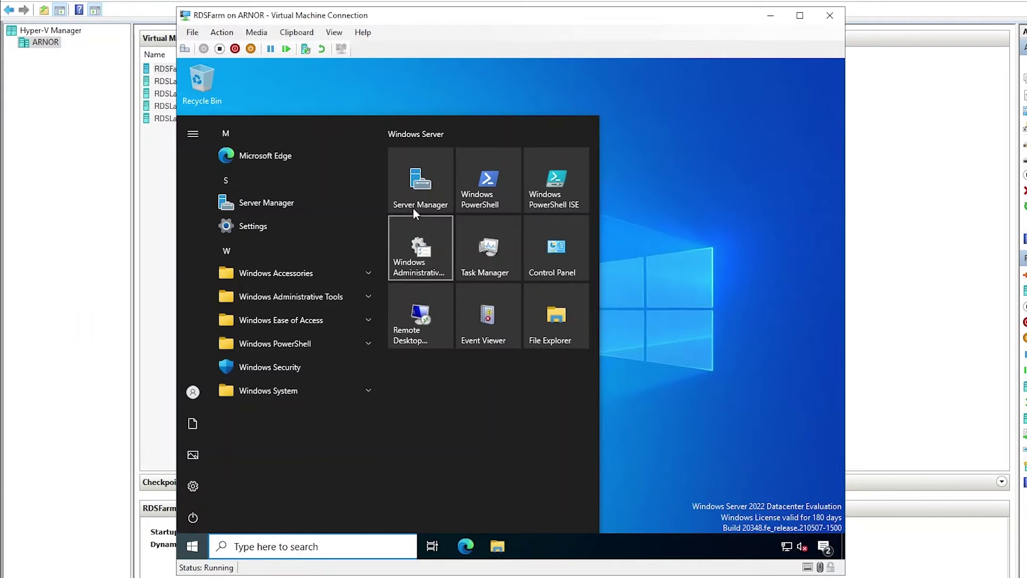
pyautogui.click(415, 206)
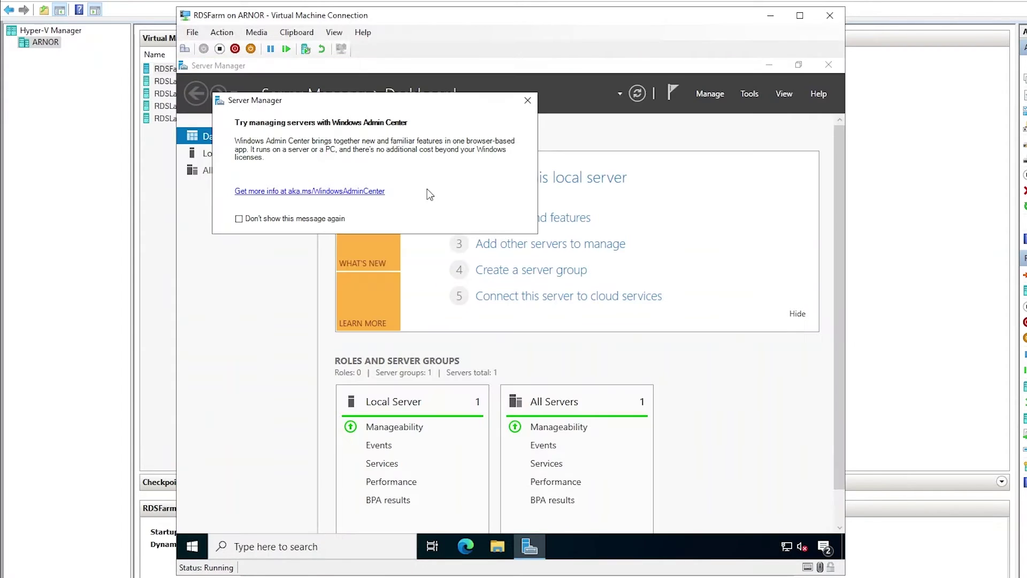
pyautogui.click(526, 100)
# Step: Open Remote Desktop Gateway Manager and the RDSFARM (Local) server's properties
pyautogui.click(750, 94)
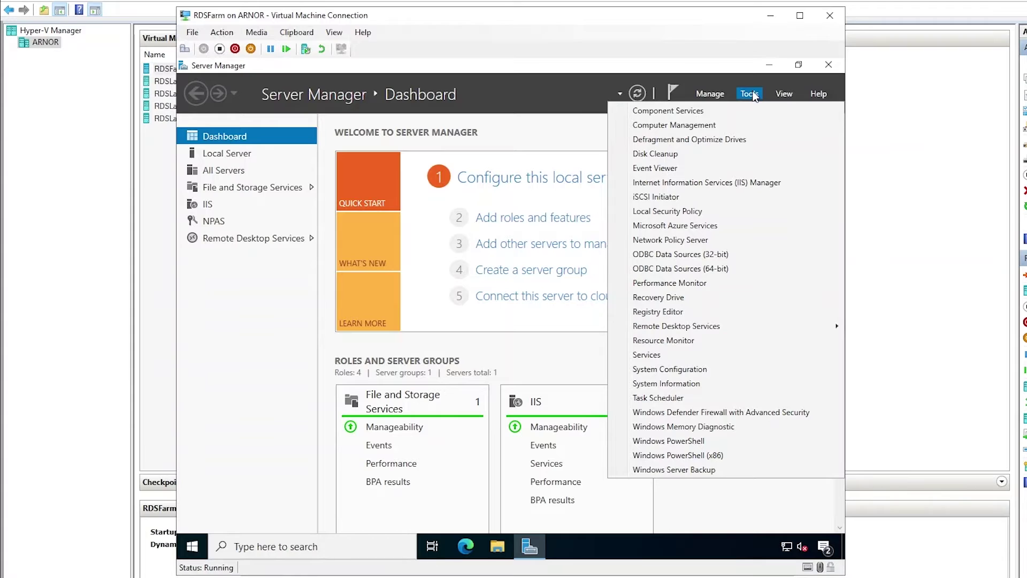
pyautogui.moveTo(758, 331)
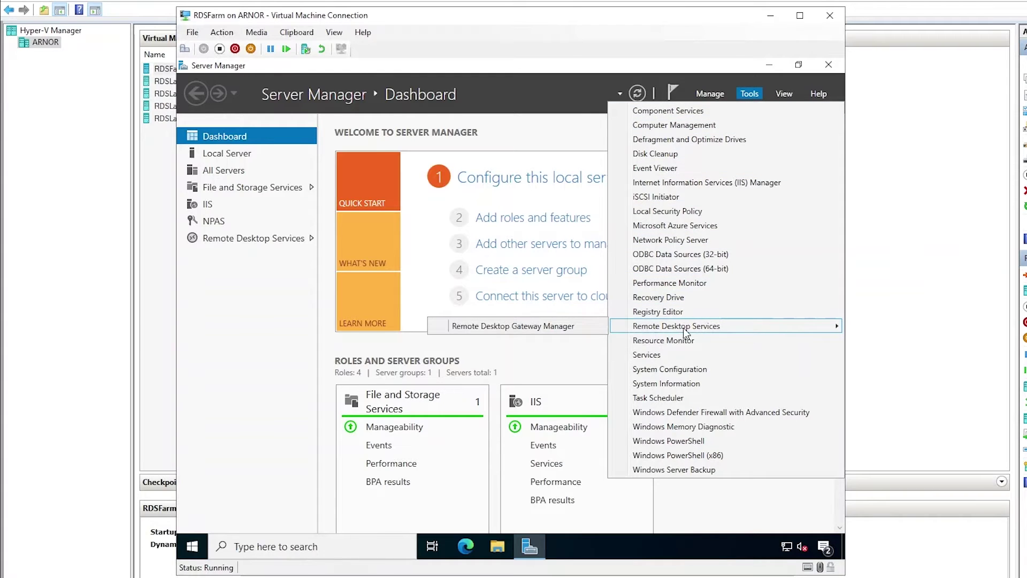
pyautogui.click(583, 327)
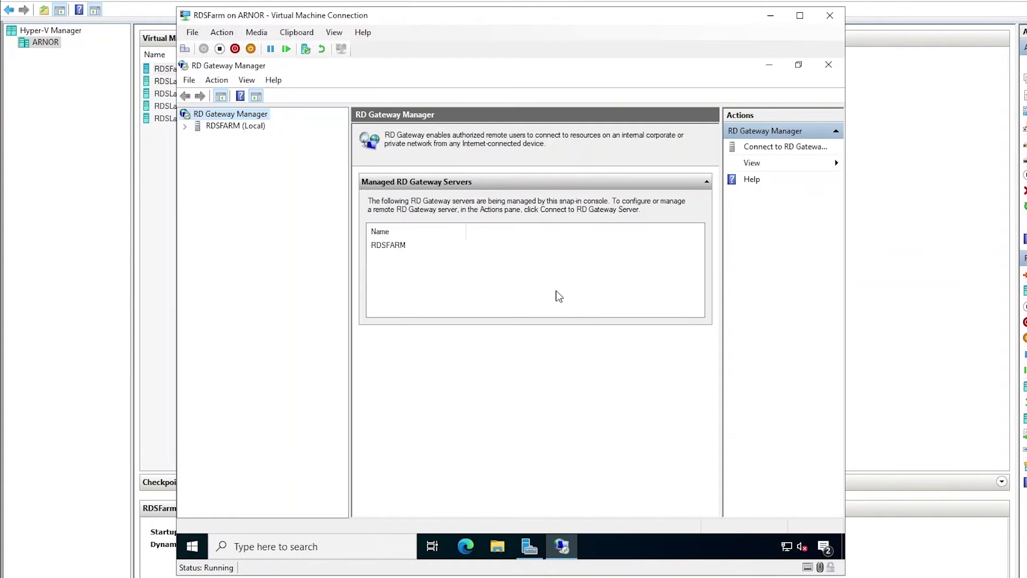
pyautogui.click(255, 128)
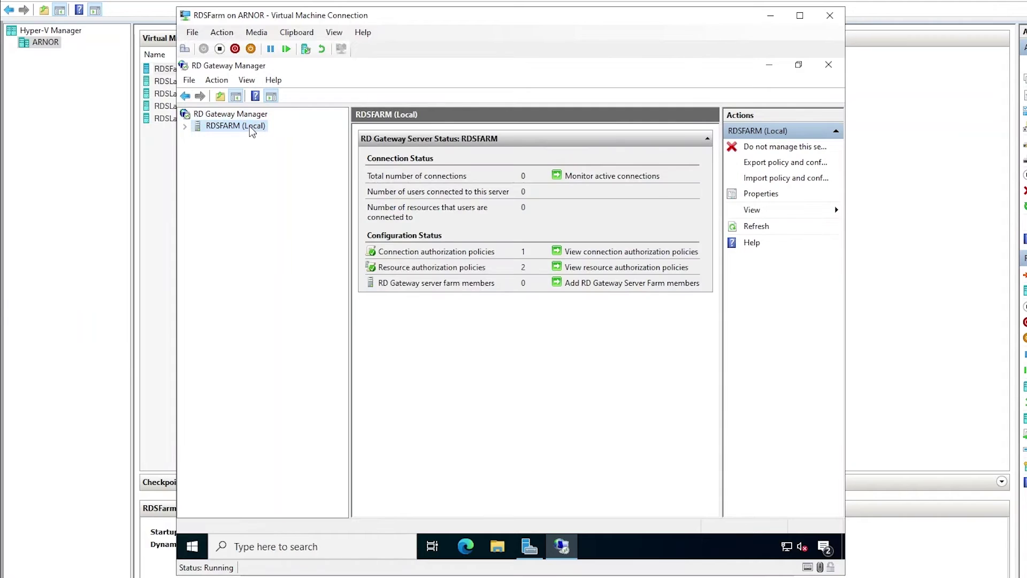
pyautogui.rightClick(250, 127)
pyautogui.click(284, 179)
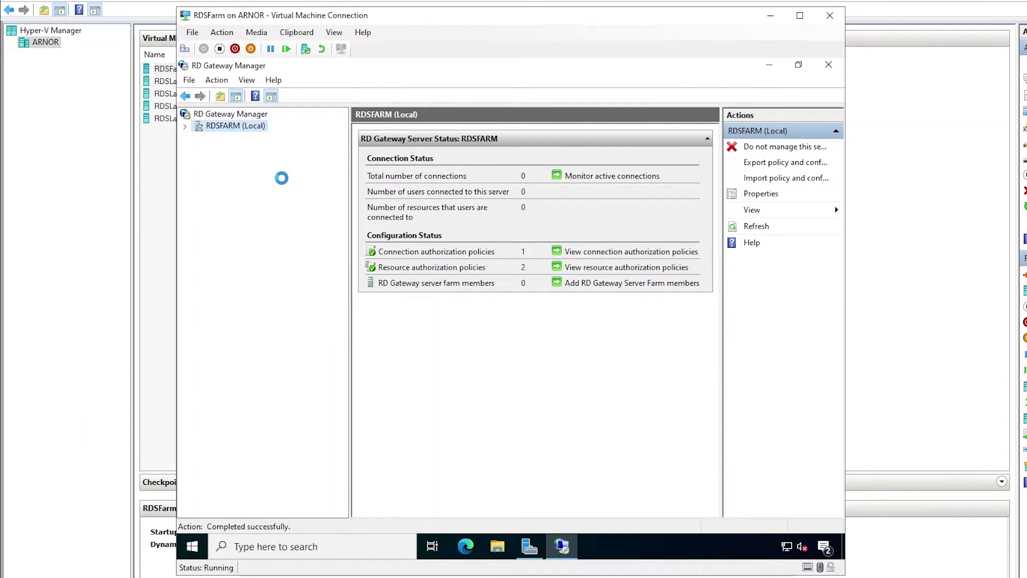
# Step: Add RDSFarm.contoso.net to the server farm and apply it despite the load balancer error
pyautogui.click(393, 132)
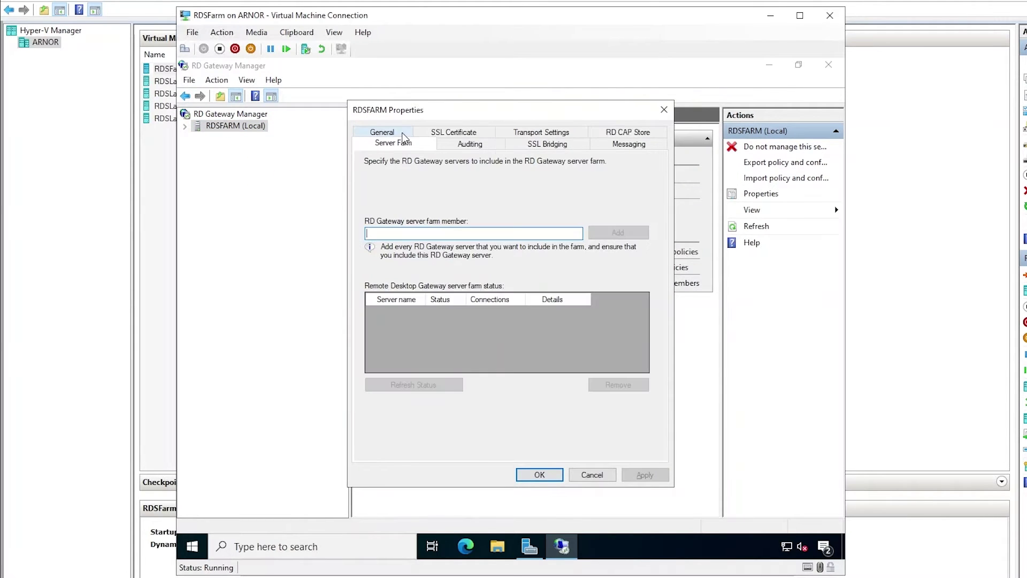
pyautogui.click(415, 233)
pyautogui.write('RDSFarm.contoso.net')
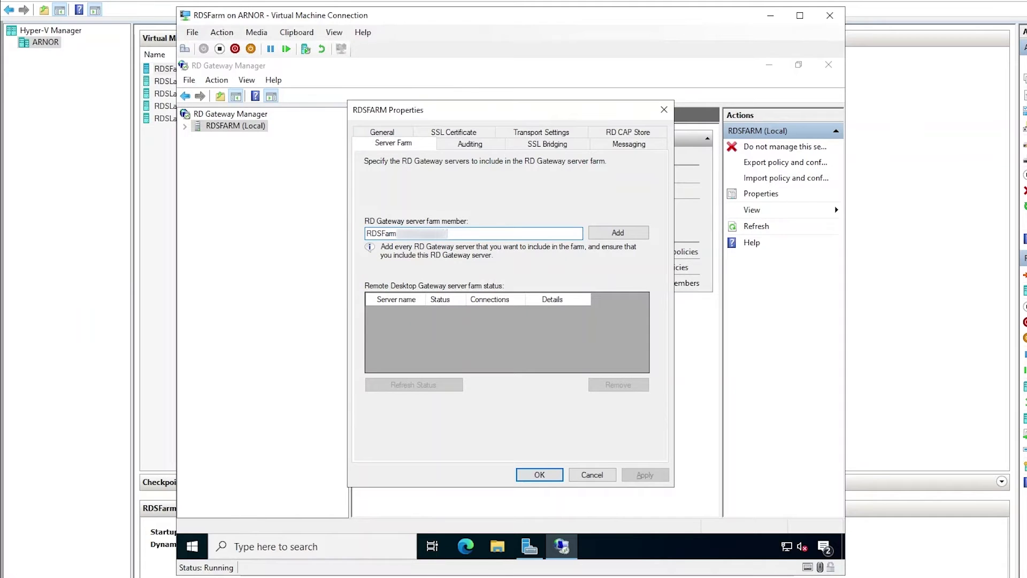
pyautogui.click(615, 232)
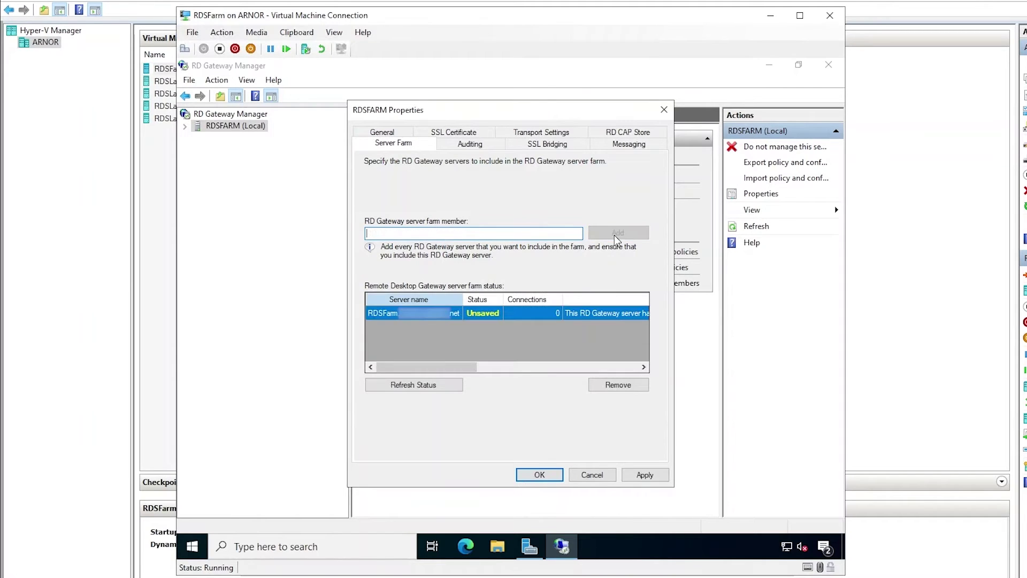
pyautogui.click(641, 473)
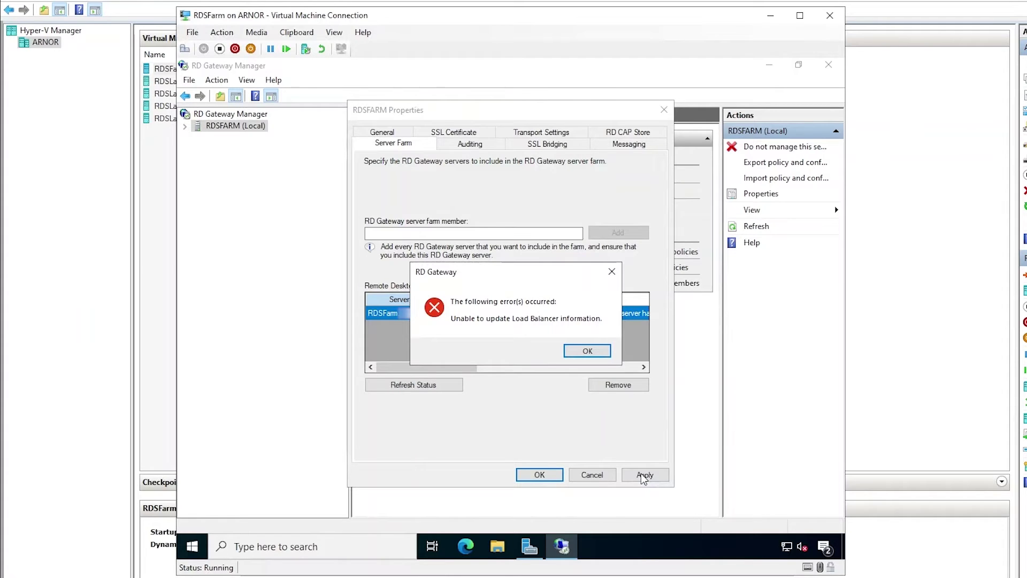
pyautogui.click(587, 350)
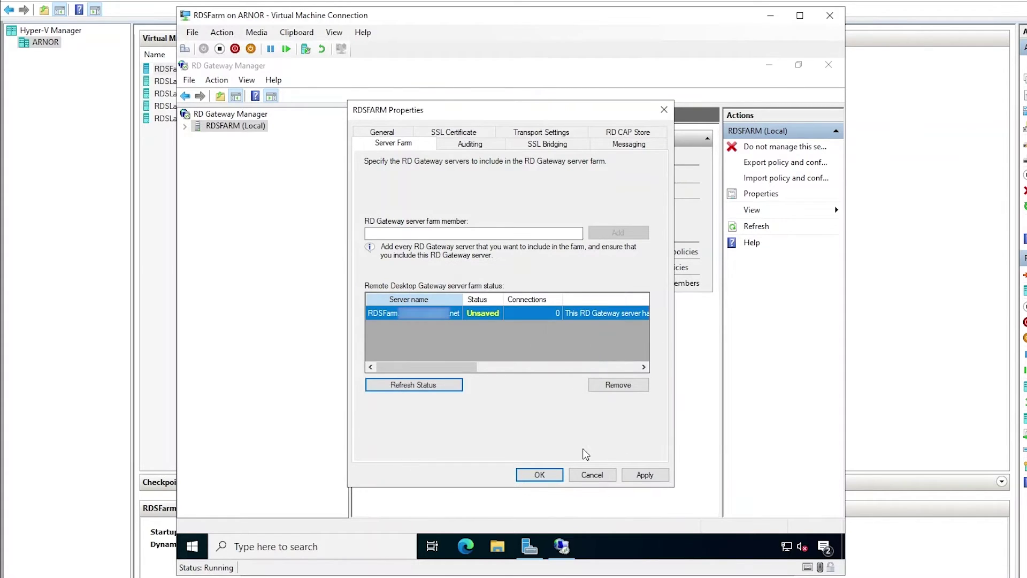
pyautogui.click(642, 475)
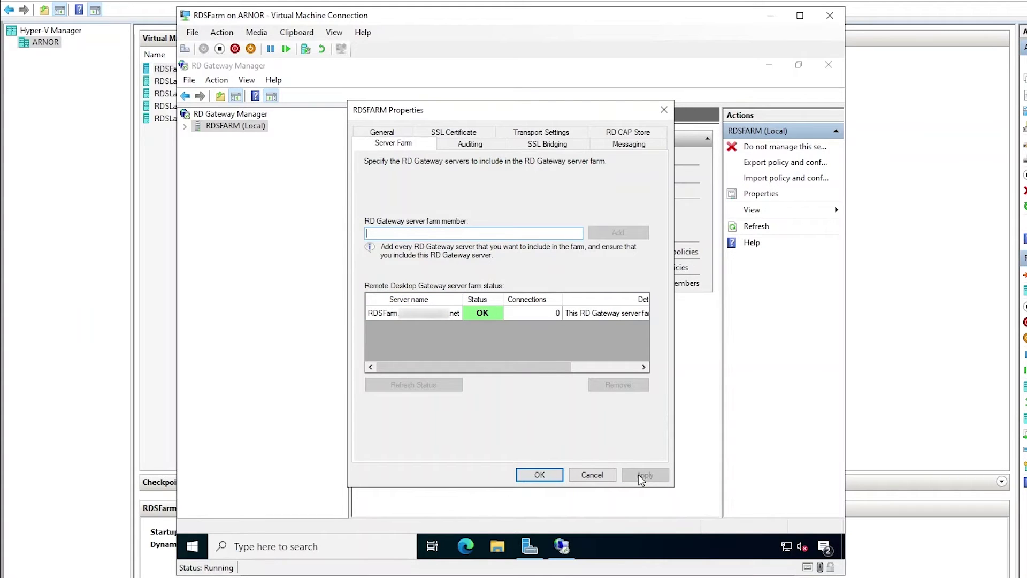
# Step: Check the installed SSL certificate on the SSL Certificate tab, then close RDSFARM Properties with OK
pyautogui.click(466, 133)
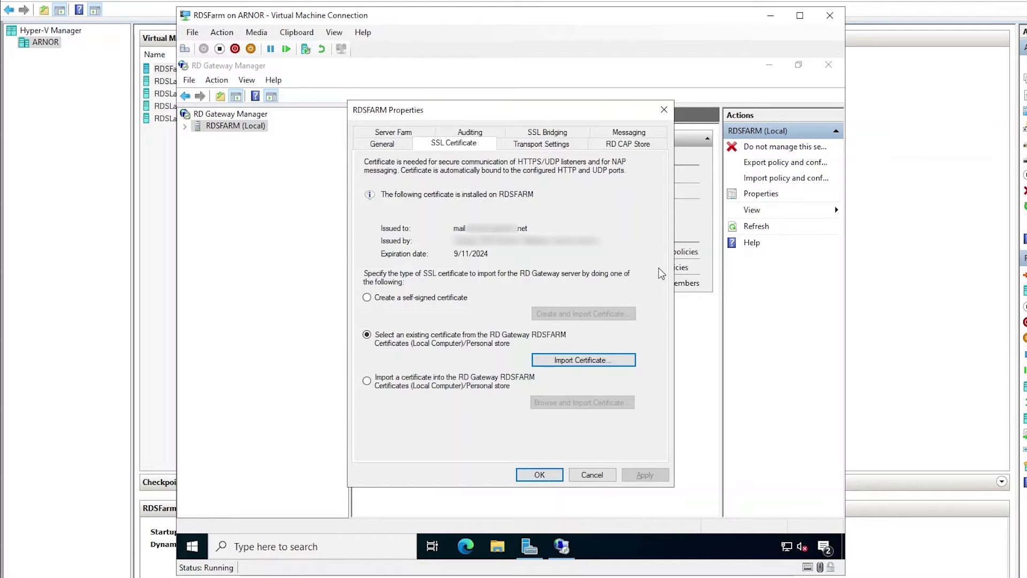
pyautogui.click(539, 474)
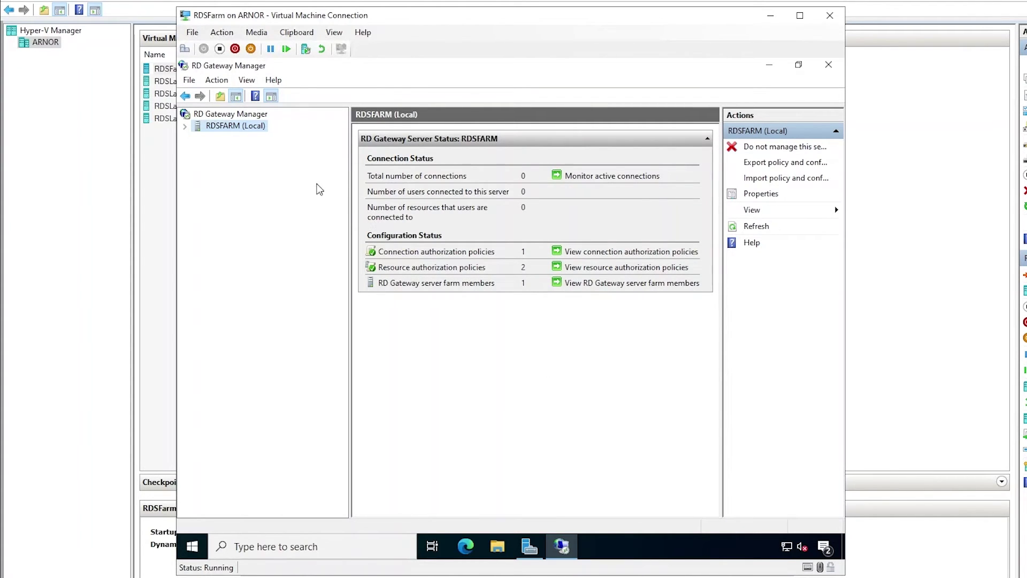
# Step: Expand RDSFARM (Local) > Policies and review the existing CAPs and RAPs RDG_AllDomainComputers and RDG_RDCBComputers
pyautogui.click(188, 127)
pyautogui.doubleClick(220, 140)
pyautogui.moveTo(350, 196); pyautogui.dragTo(377, 196)
pyautogui.click(324, 151)
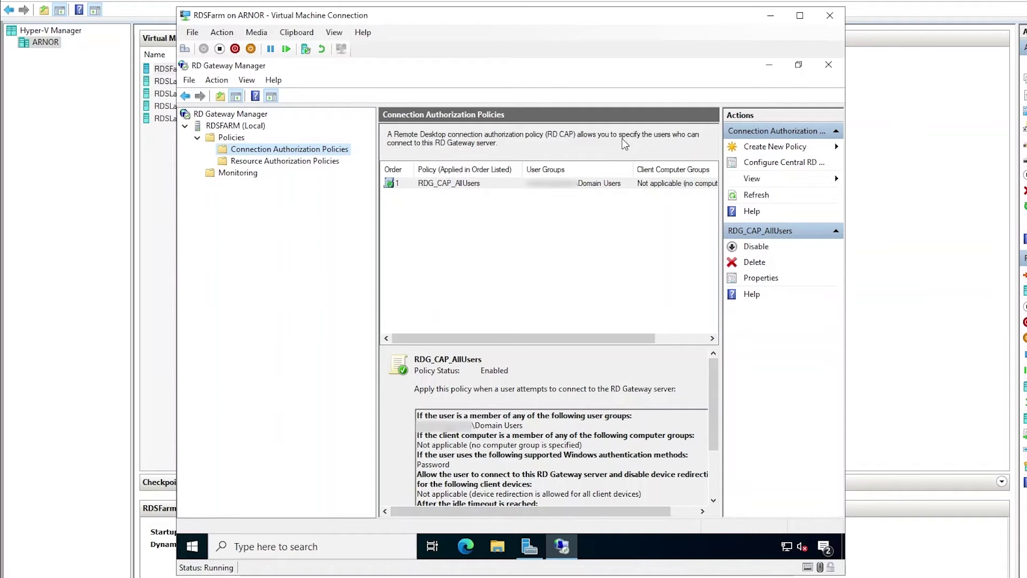
pyautogui.click(335, 162)
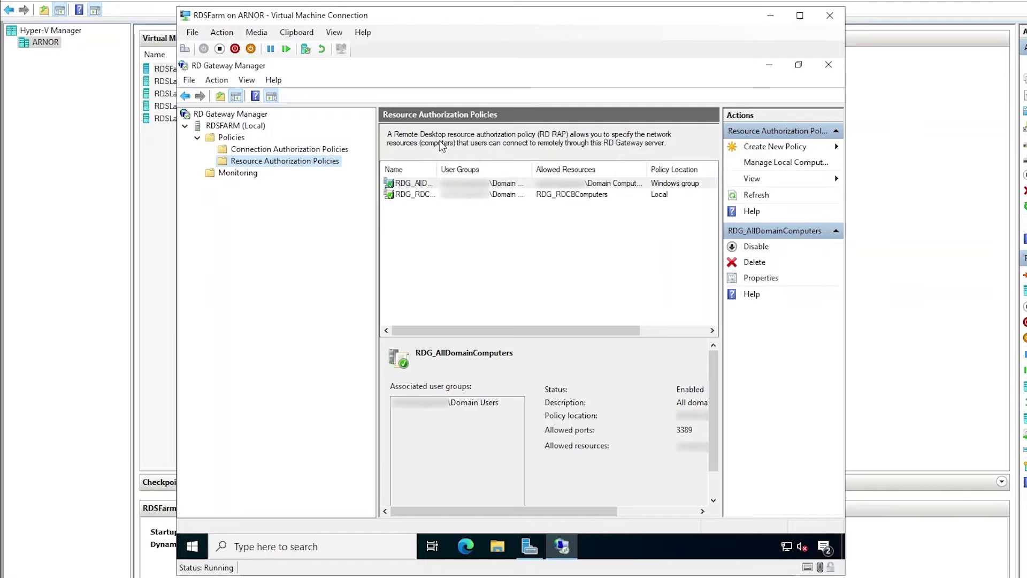
pyautogui.click(345, 150)
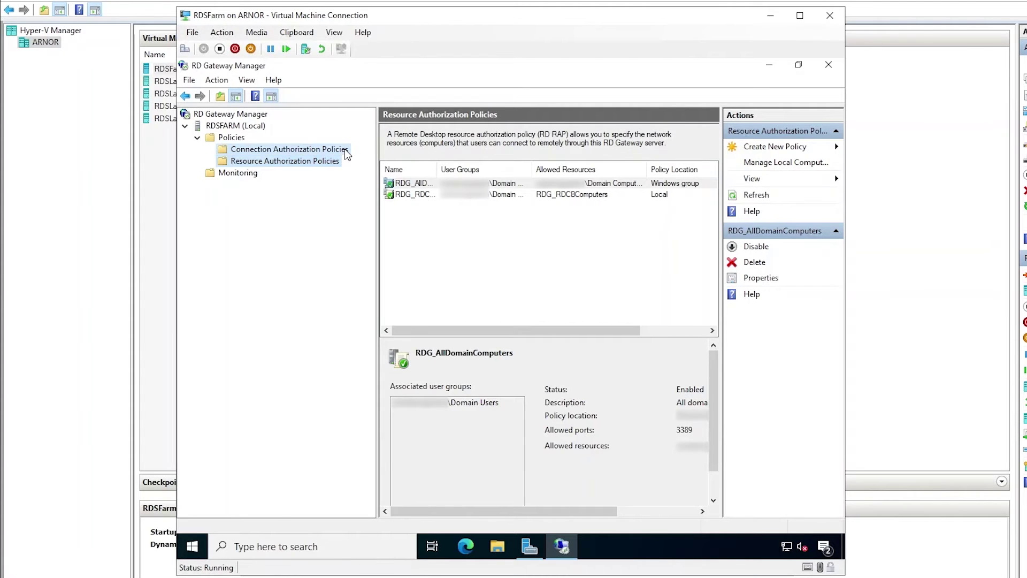
# Step: Start the wizard to create both an RD CAP and RD RAP, naming the RD CAP 'RD-CAP1'
pyautogui.rightClick(344, 150)
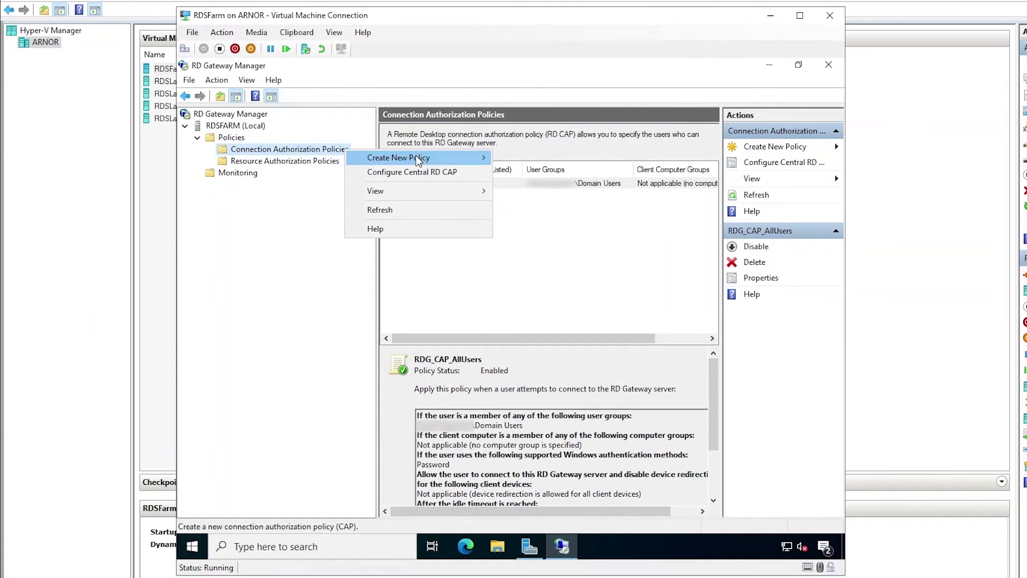
pyautogui.moveTo(438, 158)
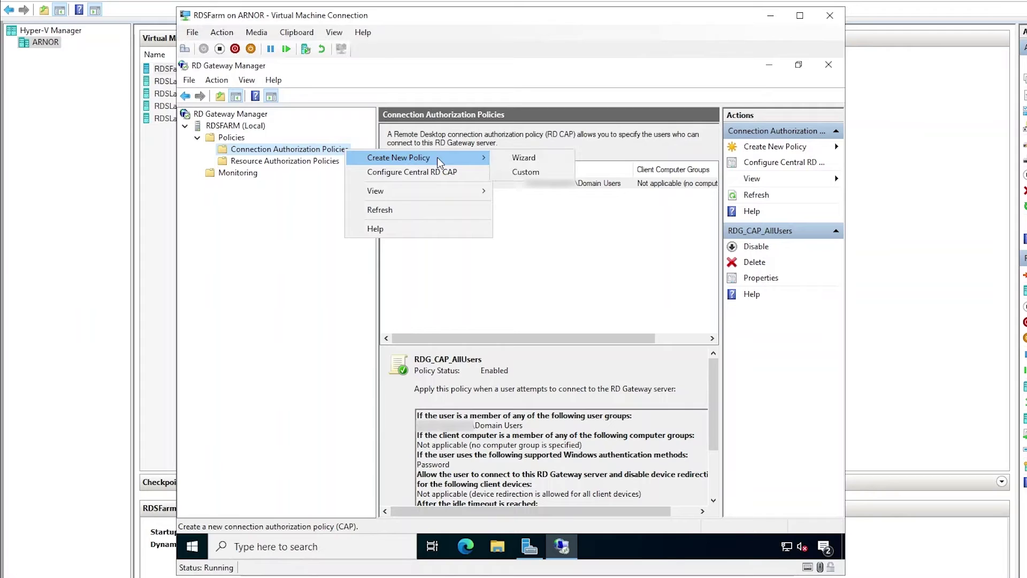
pyautogui.click(537, 156)
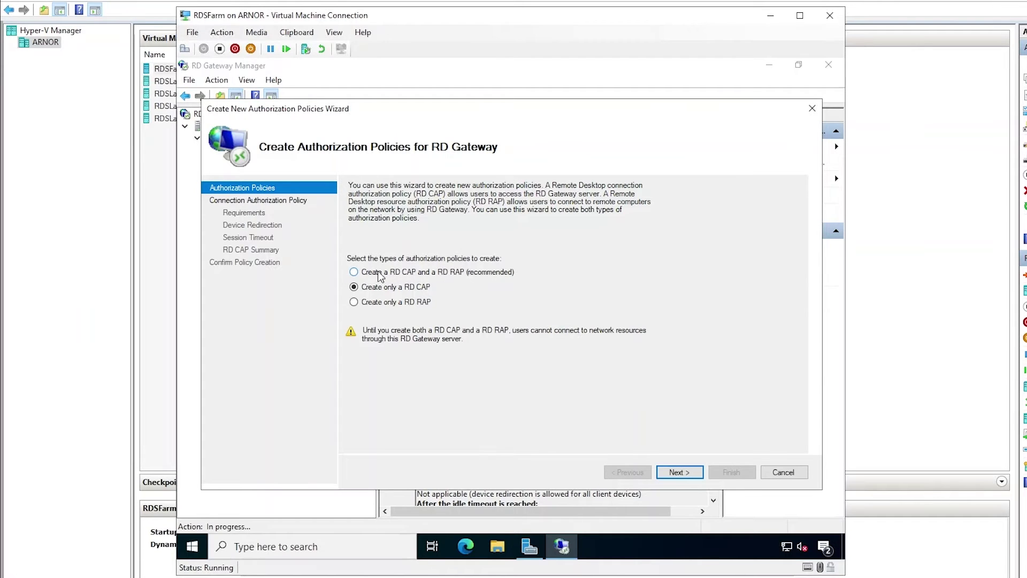
pyautogui.click(357, 272)
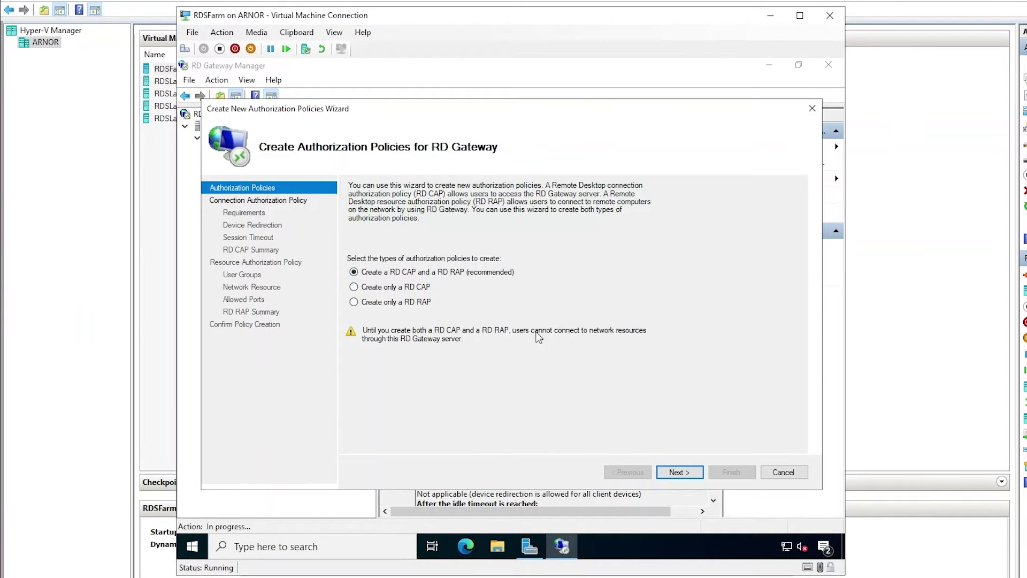
pyautogui.click(677, 474)
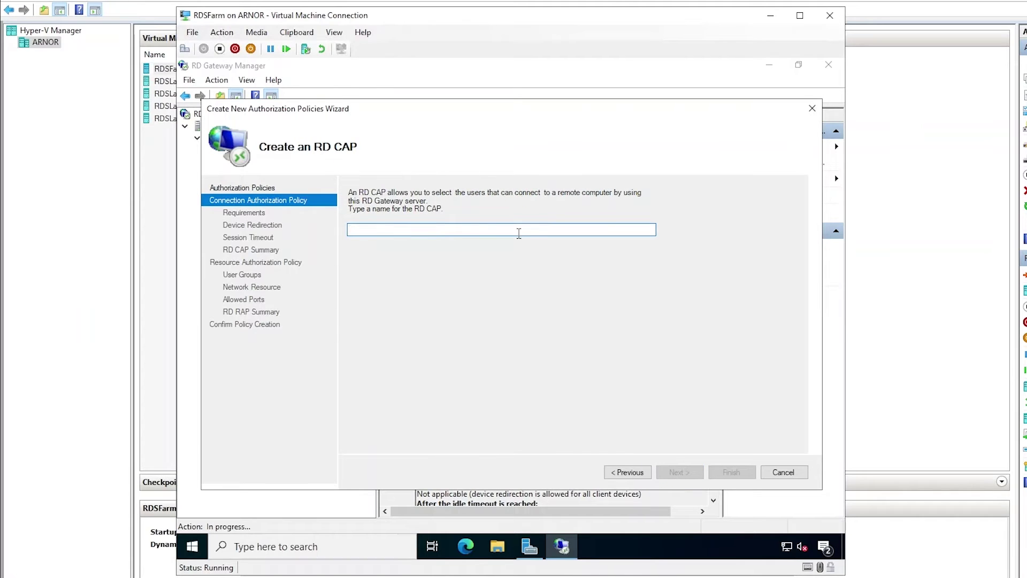
pyautogui.write('RD-CAP1')
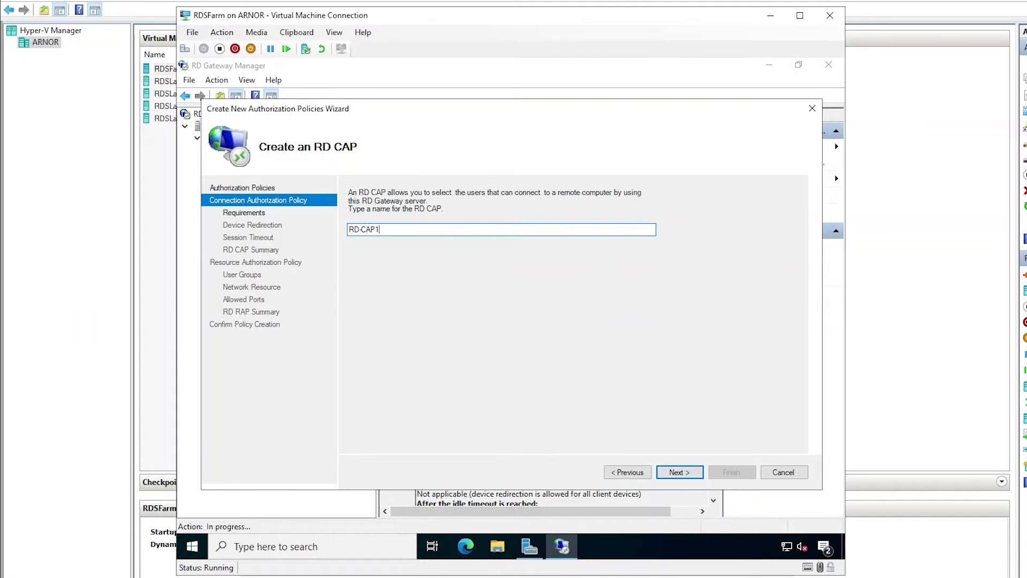
pyautogui.click(692, 474)
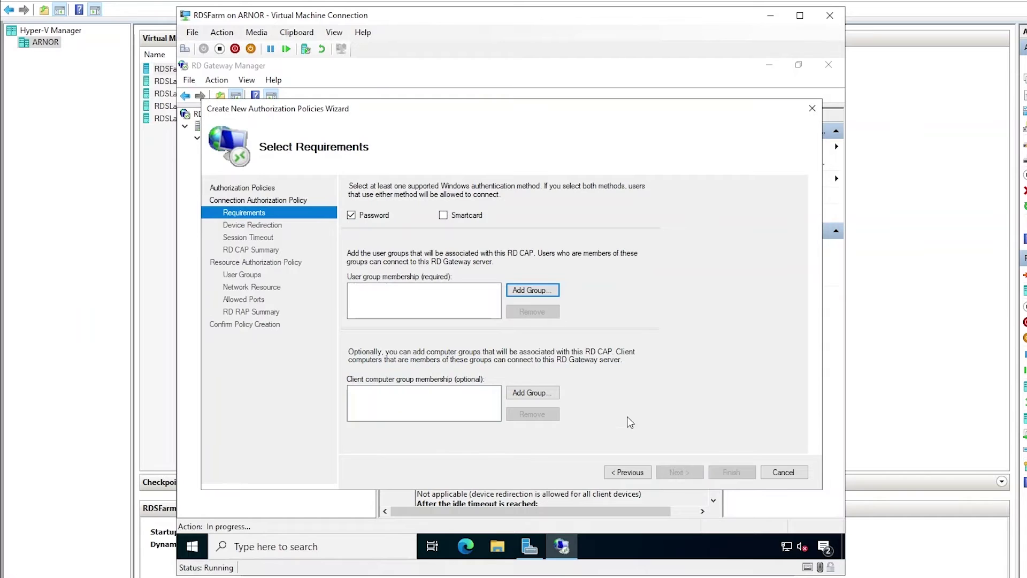
# Step: Grant RD-CAP1 to Domain Users with password authentication, keeping default redirection and no timeouts
pyautogui.click(555, 290)
pyautogui.write('domain users')
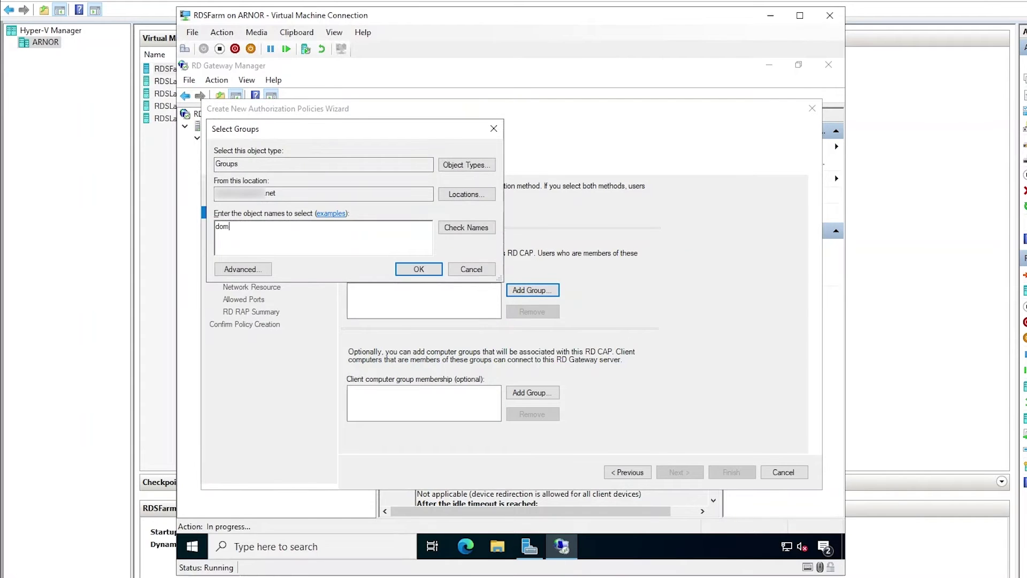
pyautogui.click(466, 227)
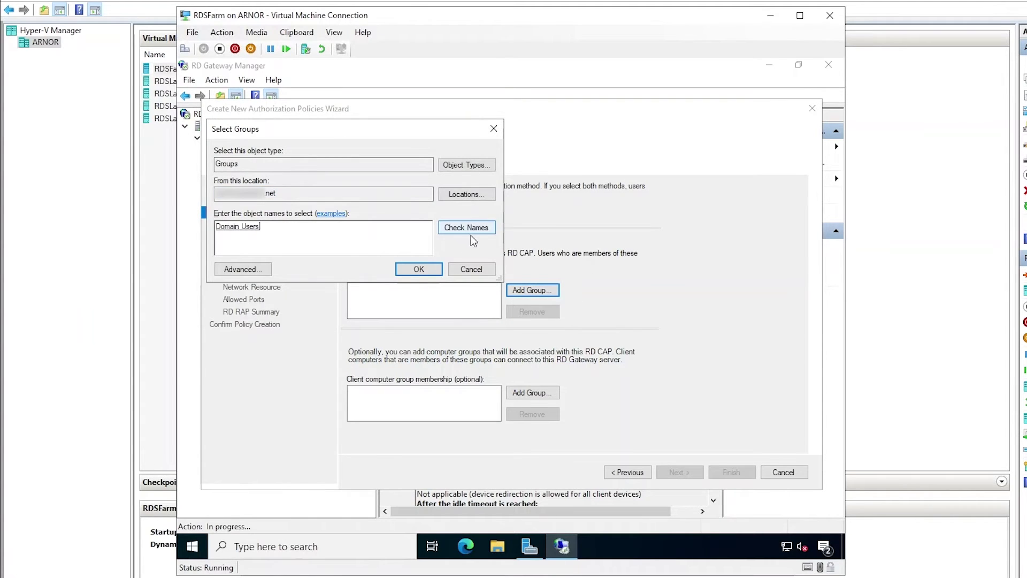
pyautogui.click(419, 269)
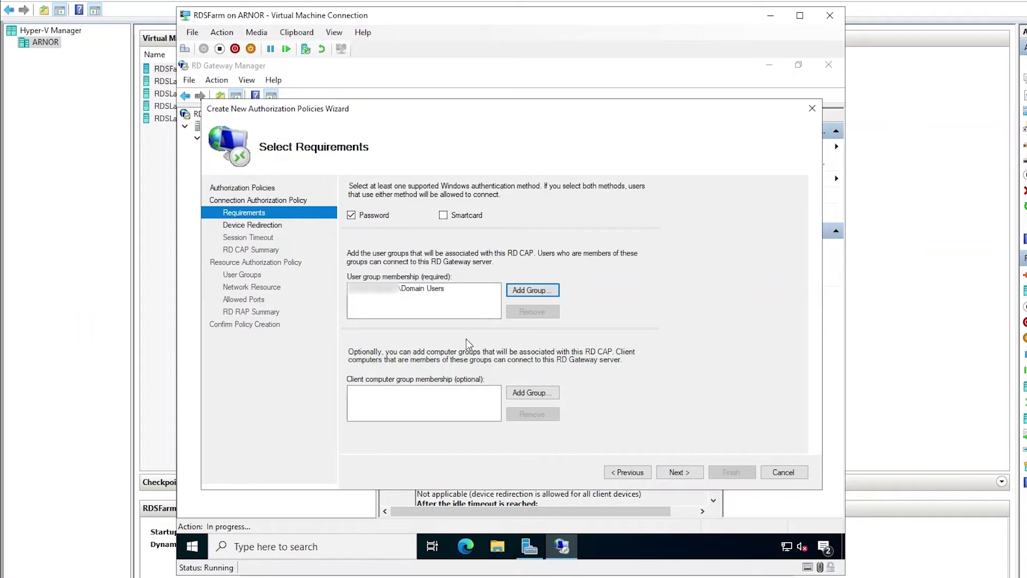
pyautogui.click(679, 473)
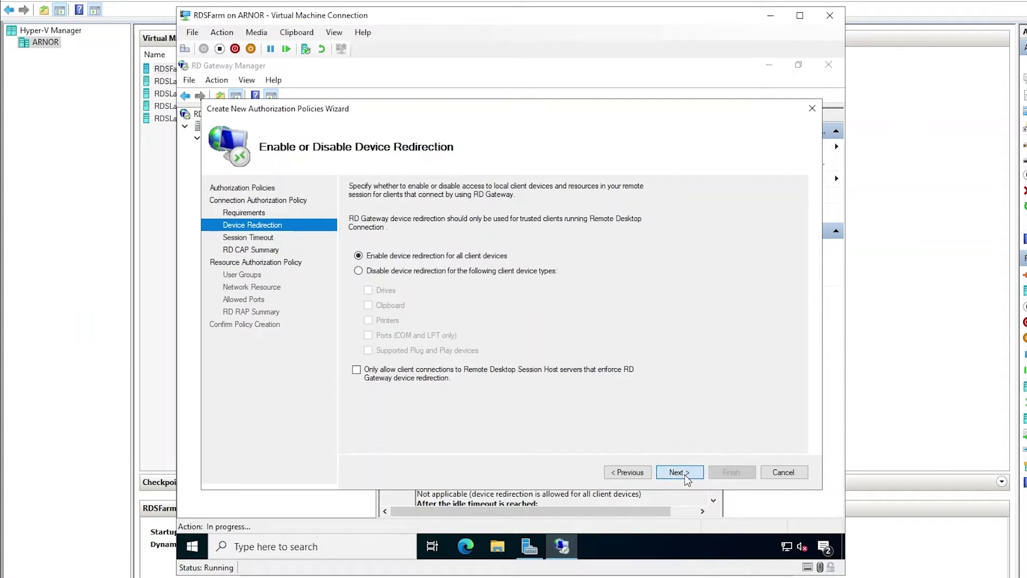
pyautogui.click(684, 474)
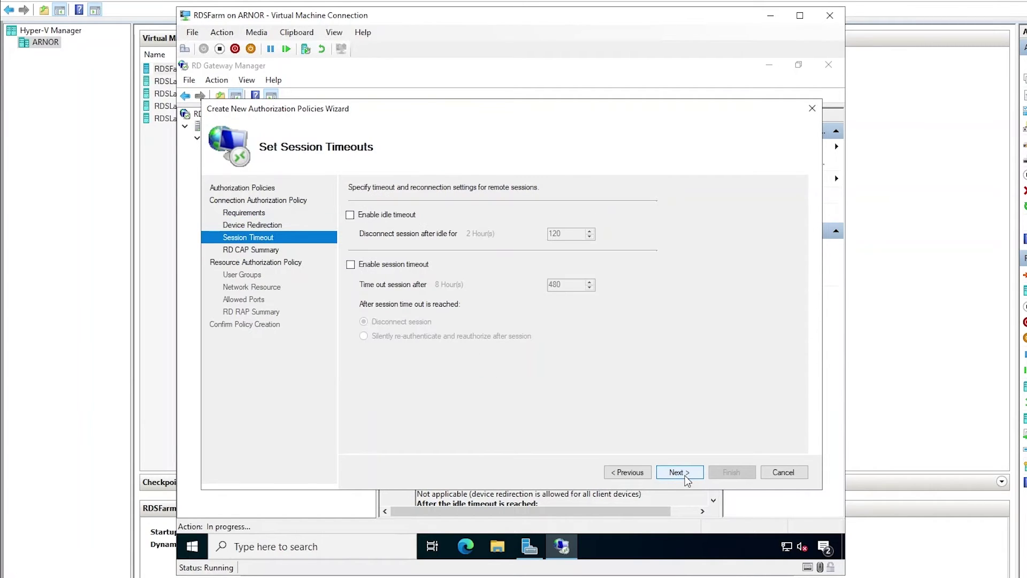
pyautogui.click(685, 475)
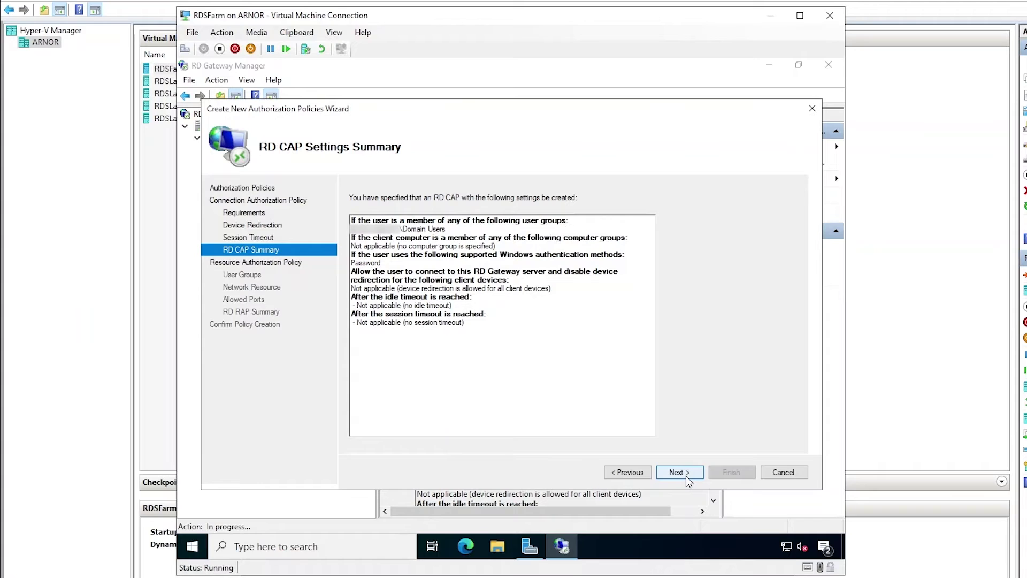
pyautogui.click(686, 475)
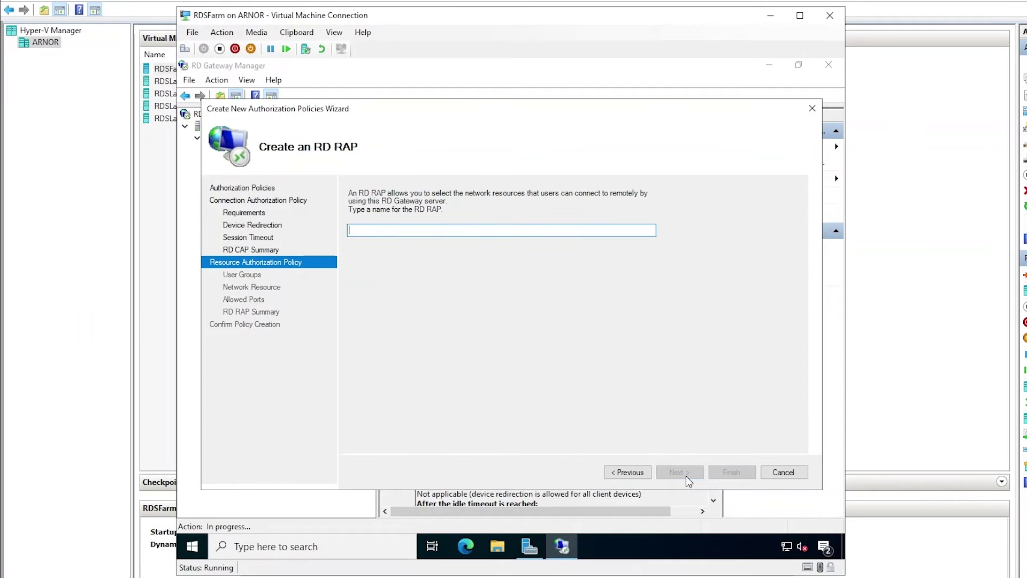
# Step: Name the RD RAP 'RD-RAP1' and allow Domain Users any network computer on port 3389
pyautogui.click(541, 233)
pyautogui.write('RD-RAP1')
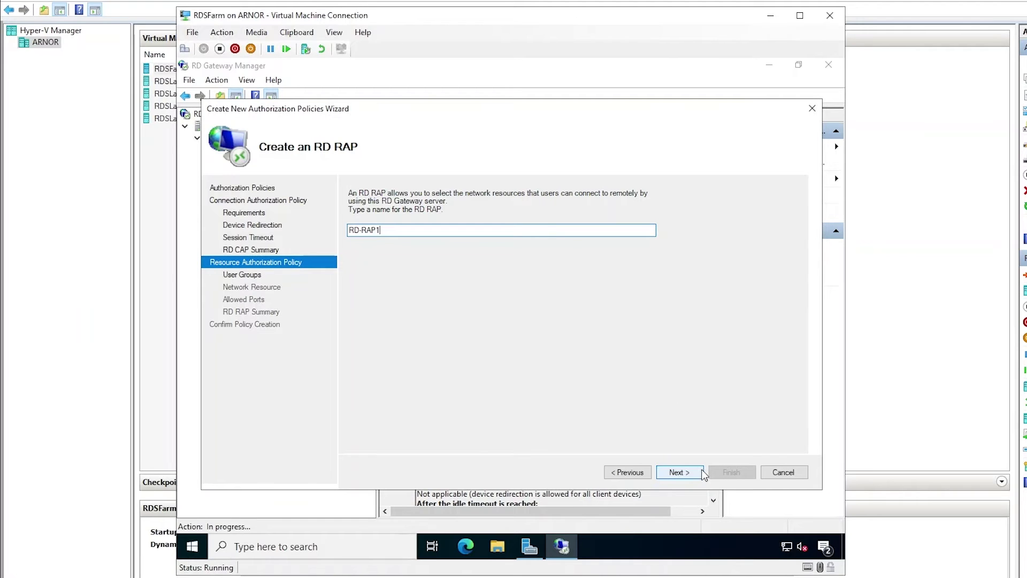
pyautogui.click(700, 473)
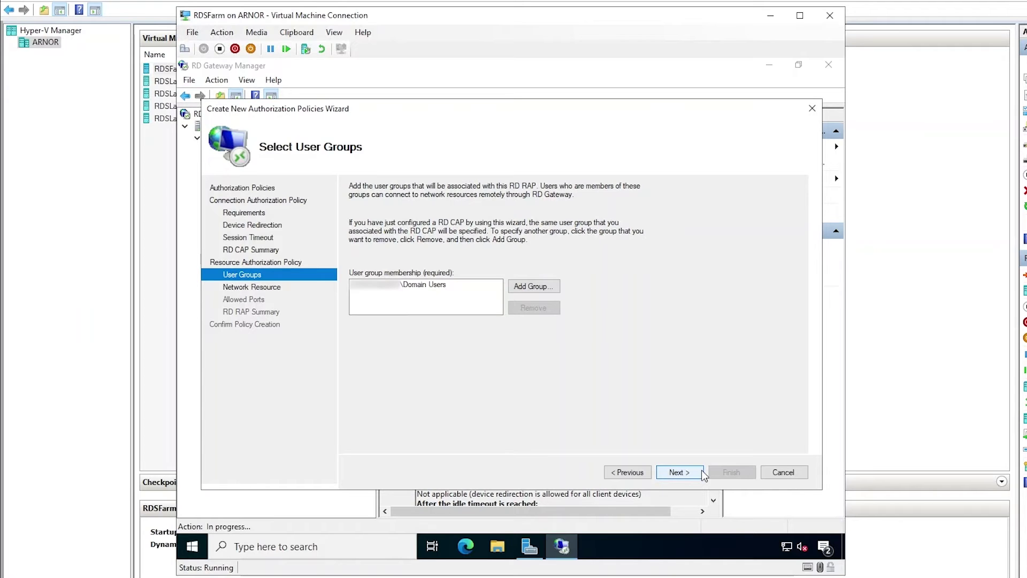
pyautogui.click(701, 472)
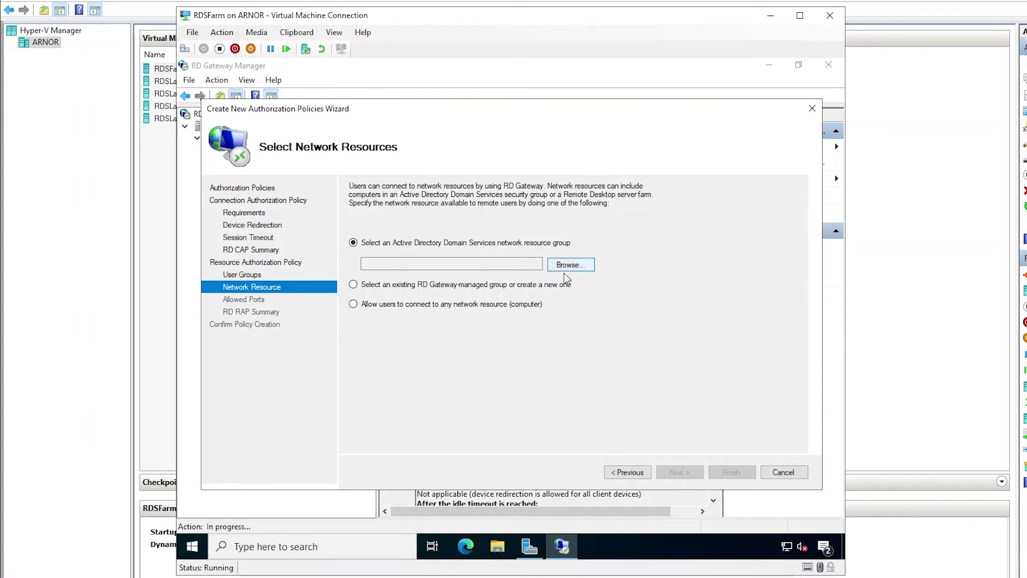
pyautogui.click(353, 304)
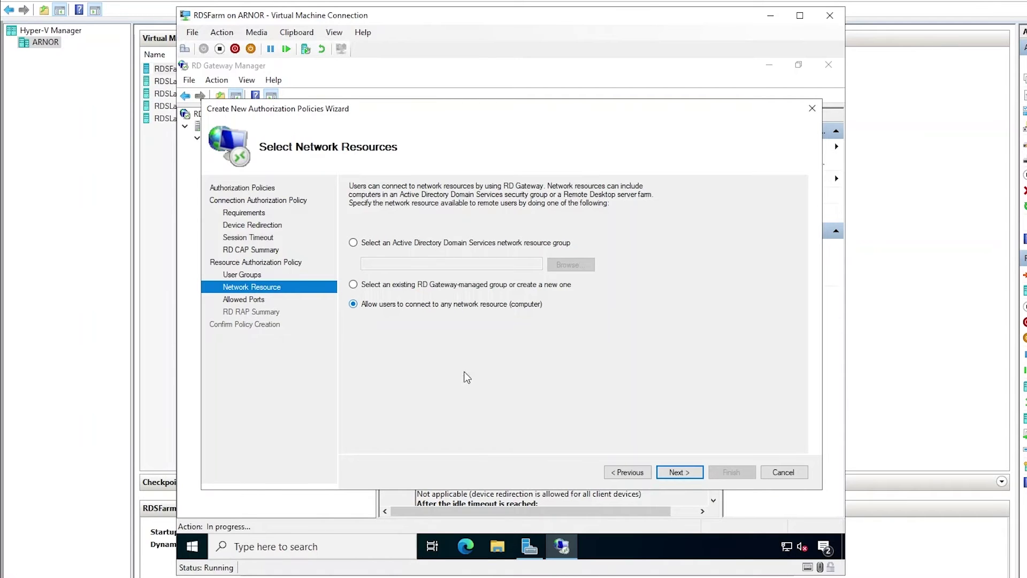
pyautogui.click(698, 474)
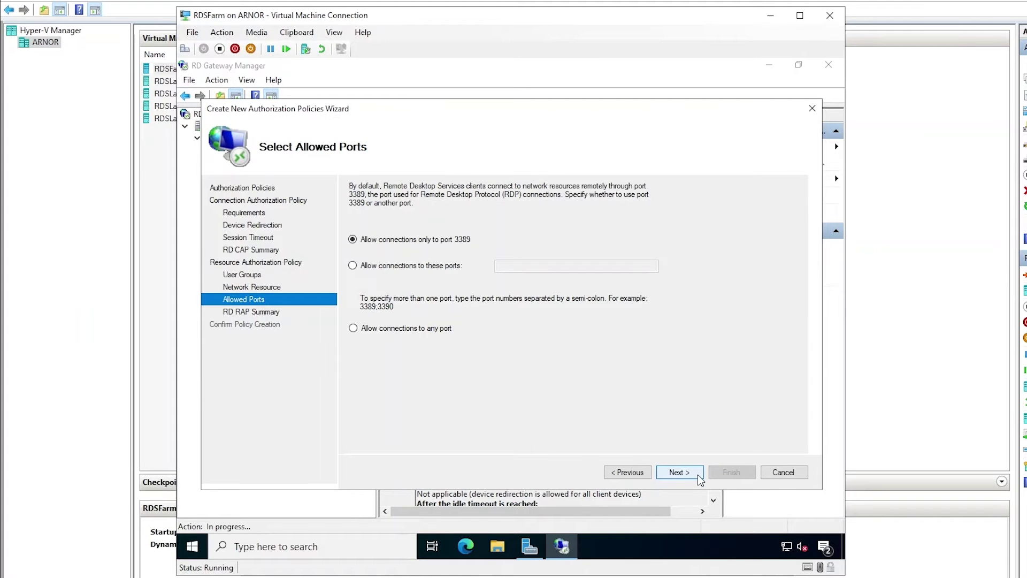
pyautogui.click(697, 474)
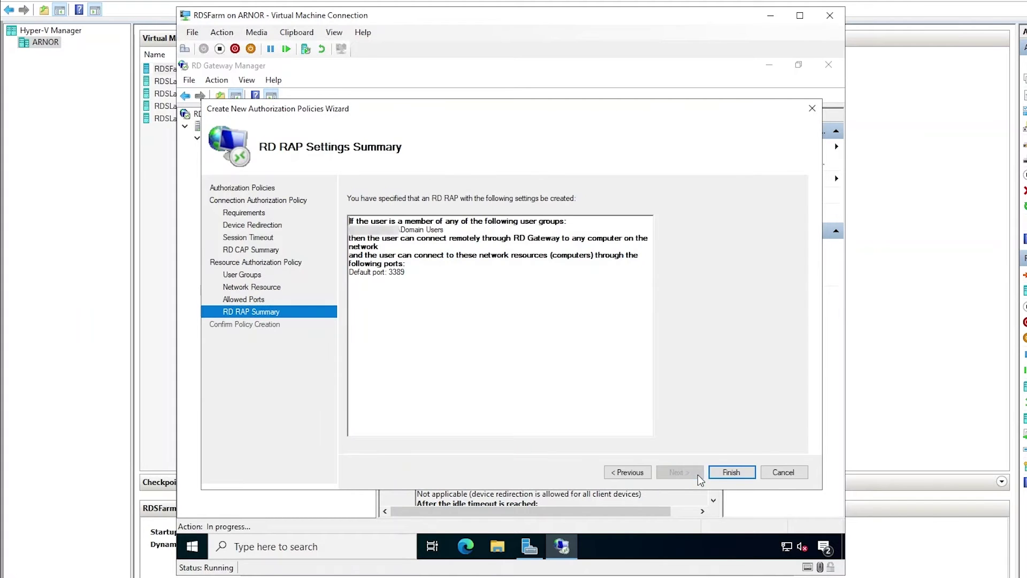
pyautogui.click(747, 479)
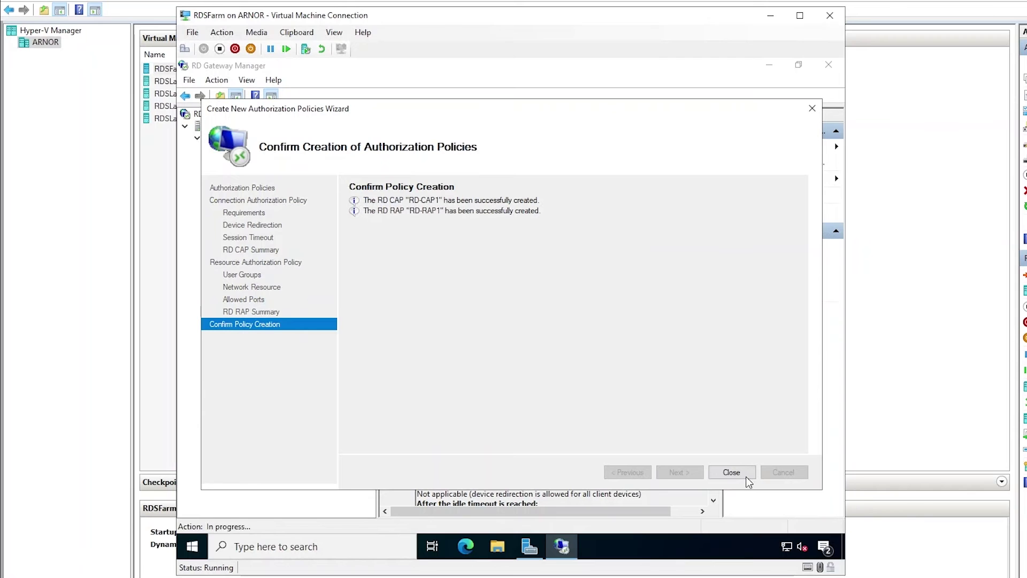
# Step: Close the wizard, launch Remote Desktop Connection with mstsc, and enter RDSLab-SH1 as the computer
pyautogui.click(747, 480)
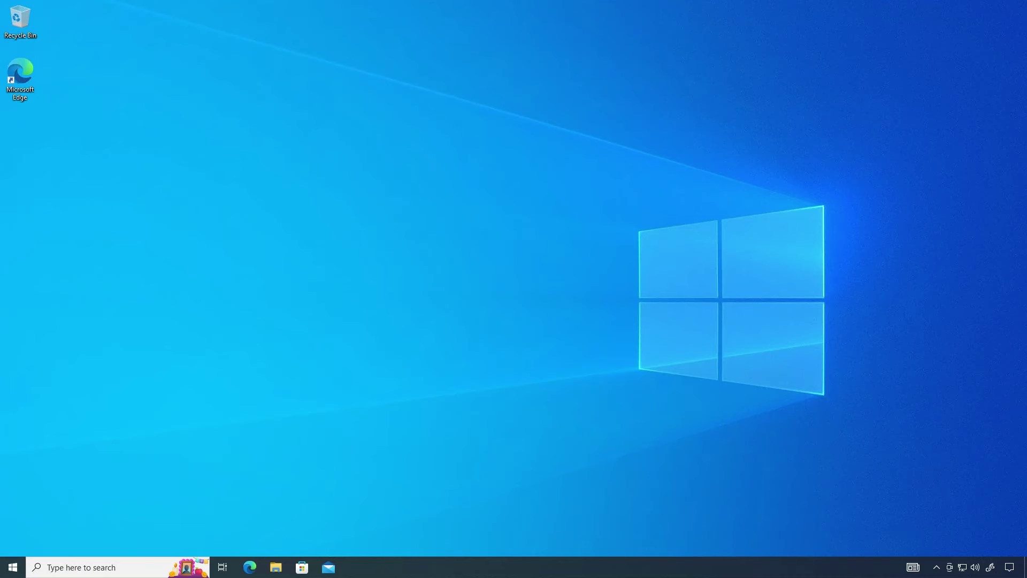
pyautogui.rightClick(13, 567)
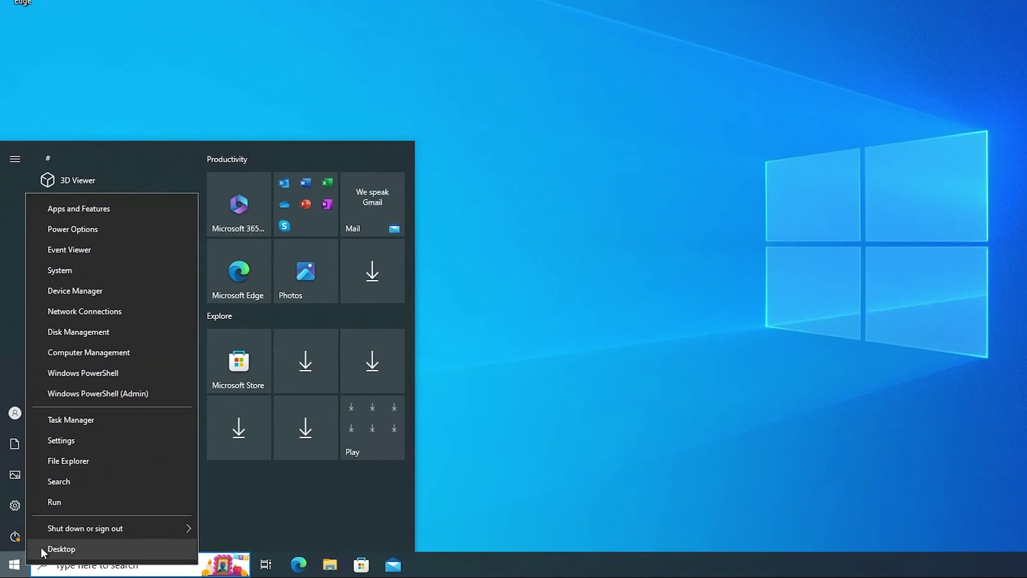
pyautogui.click(61, 517)
pyautogui.write('mstsc')
pyautogui.press('Return')
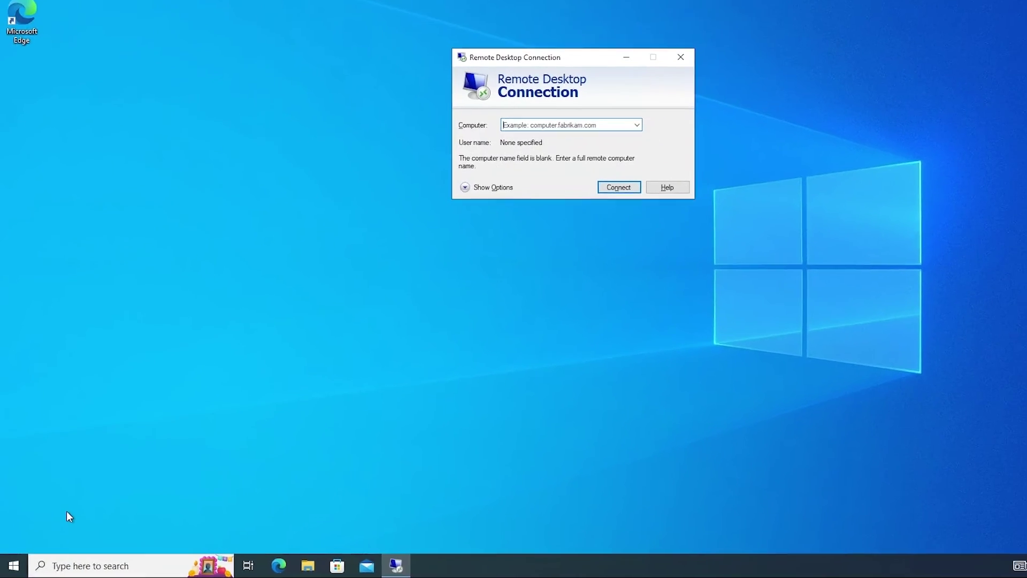
pyautogui.write('RDSLab-SH1')
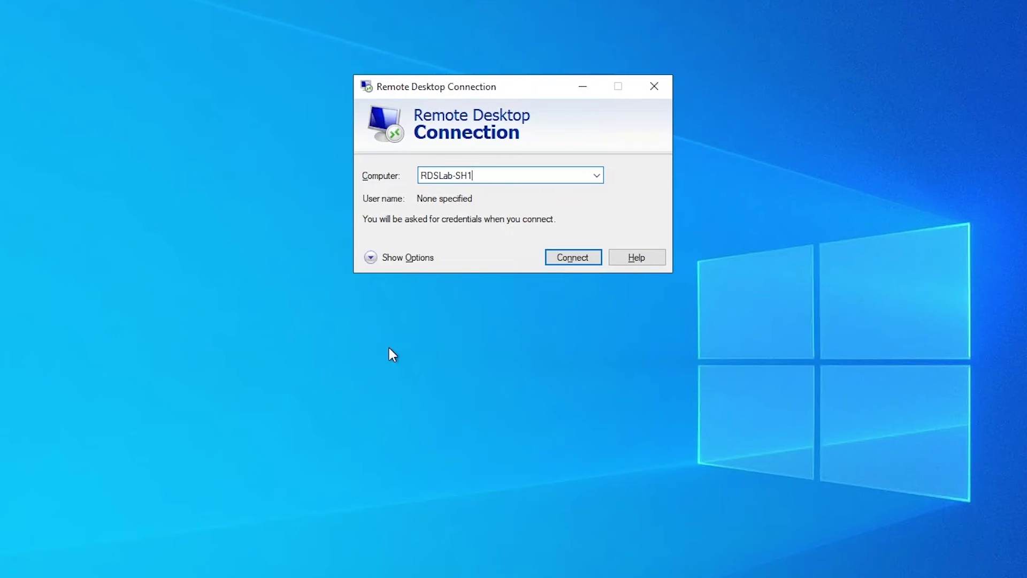
# Step: Show the full options and open the RD Gateway settings from the Advanced tab
pyautogui.click(420, 258)
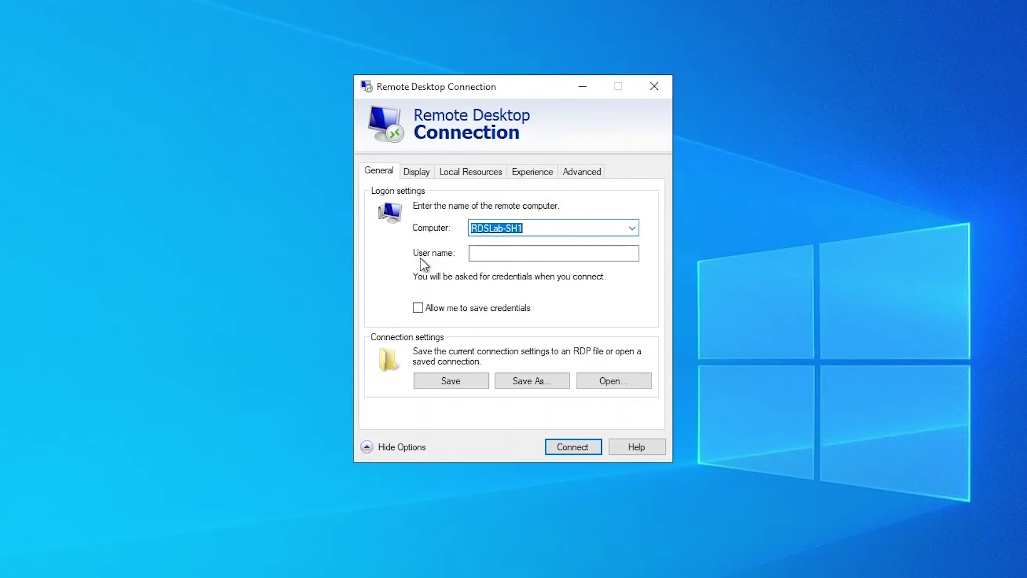
pyautogui.click(588, 175)
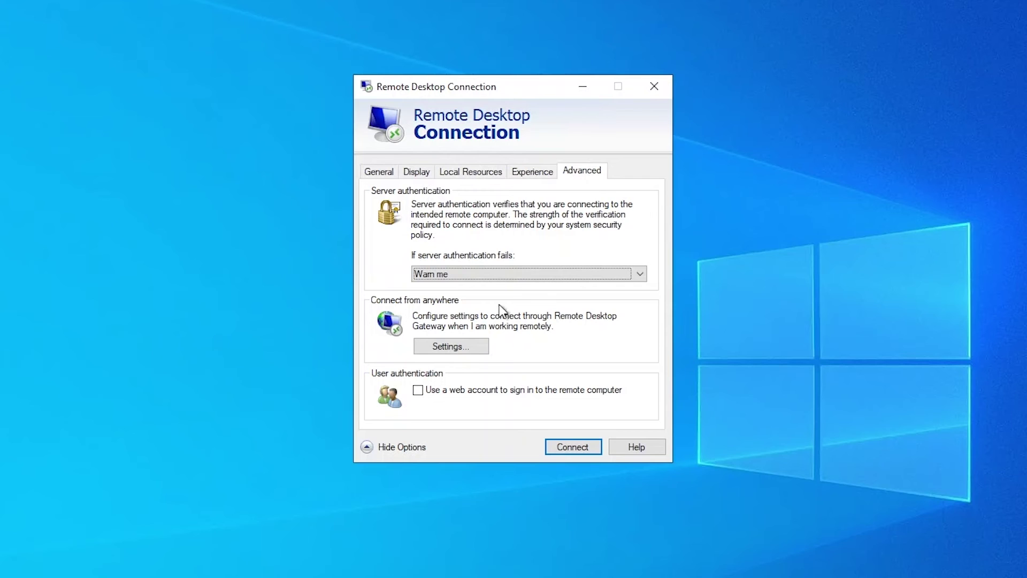
pyautogui.click(468, 351)
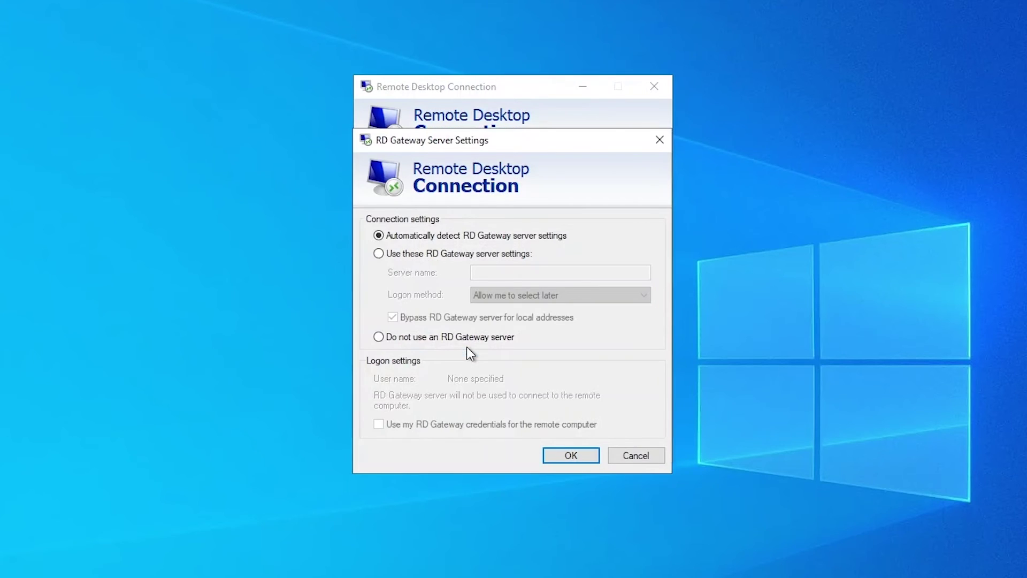
# Step: Use RD Gateway server rdsfarm.net without bypassing it for local addresses
pyautogui.click(379, 254)
pyautogui.click(497, 274)
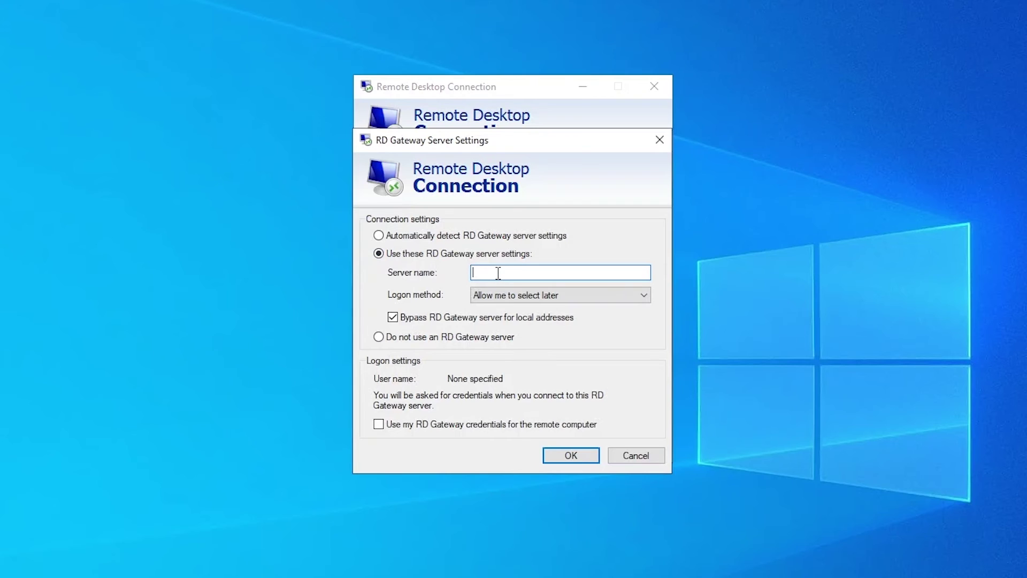
pyautogui.write('rdsfarm.net')
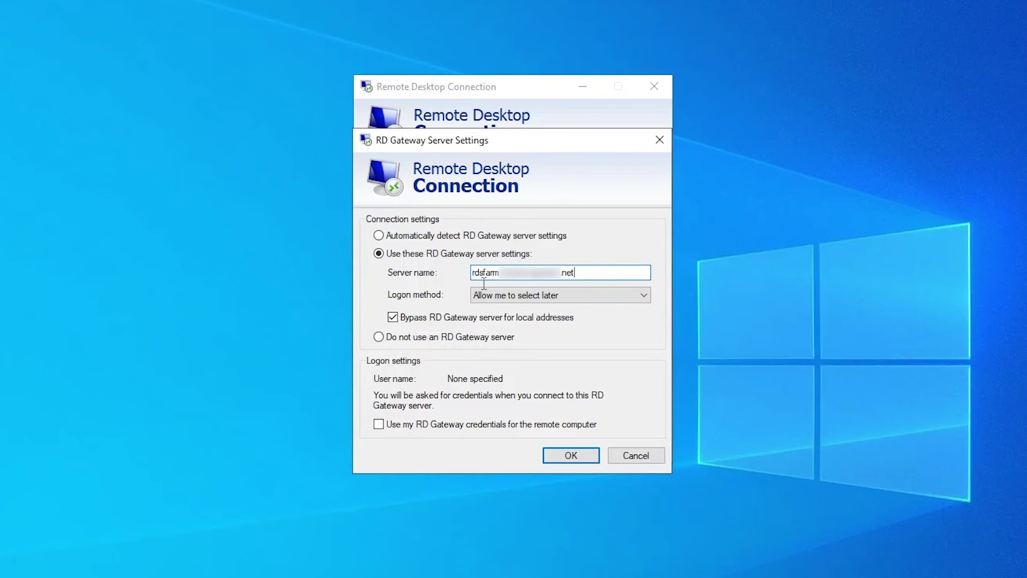
pyautogui.click(393, 318)
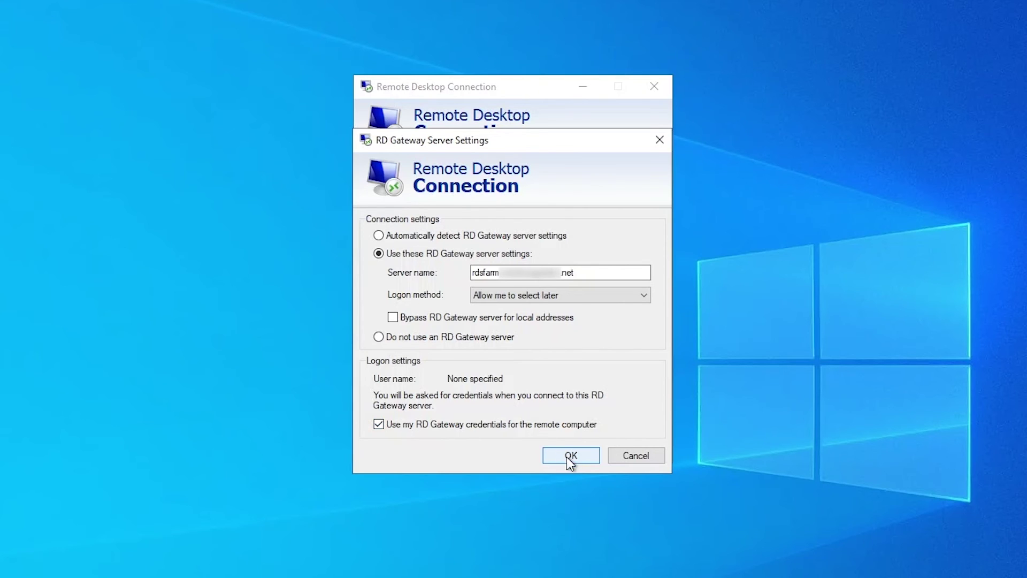
pyautogui.click(585, 458)
# Step: Connect to RDSLab-SH1 and enter the domain administrator user name and password
pyautogui.click(595, 451)
pyautogui.click(449, 277)
pyautogui.write('\\')
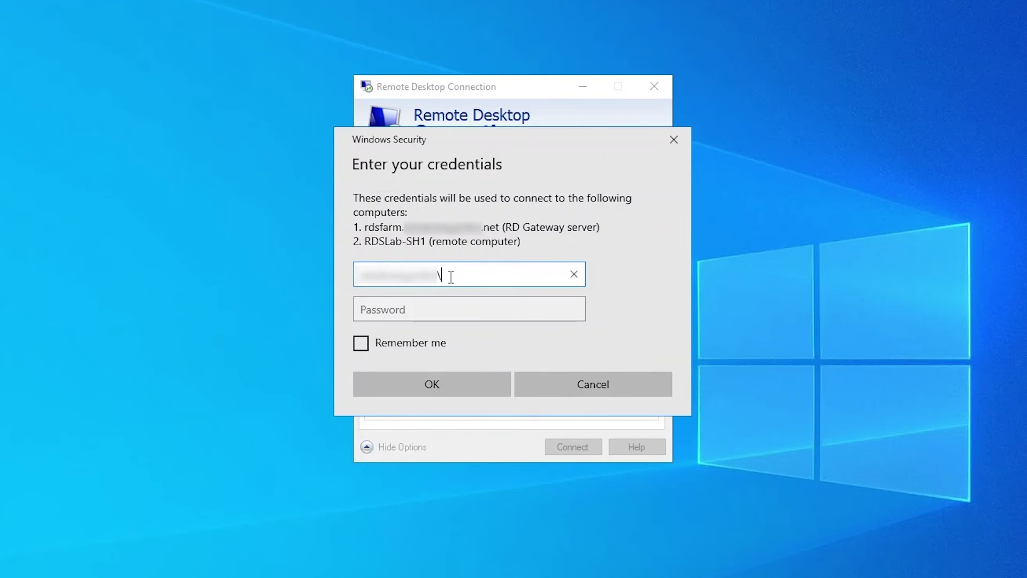
pyautogui.write('administrator')
pyautogui.press('Tab')
pyautogui.write('************')
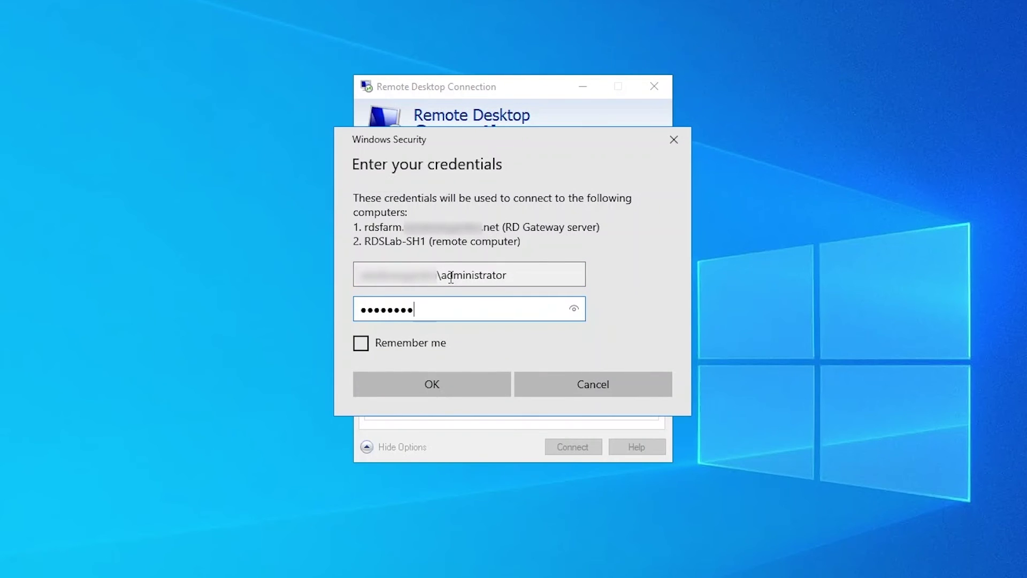
pyautogui.write('**')
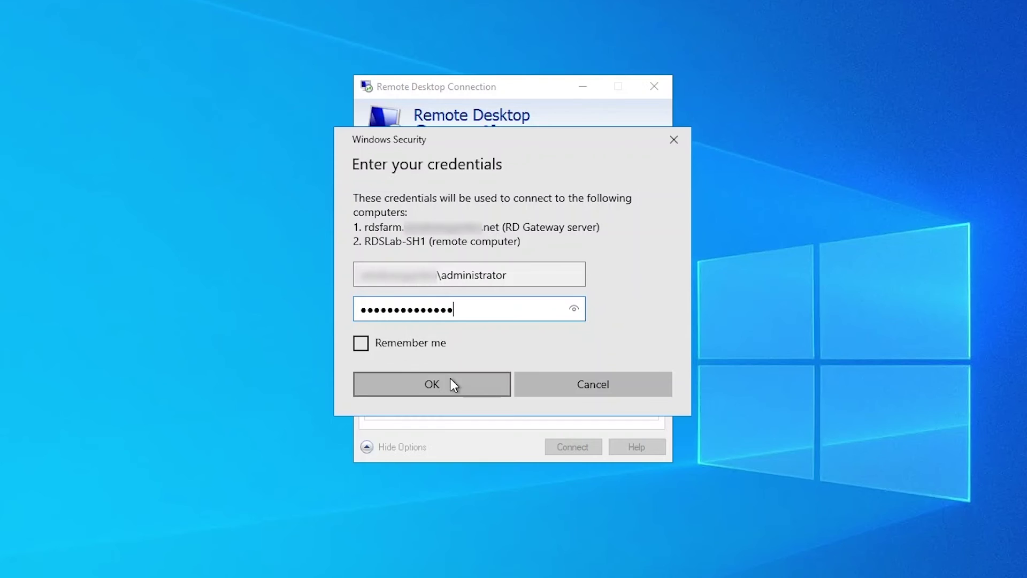
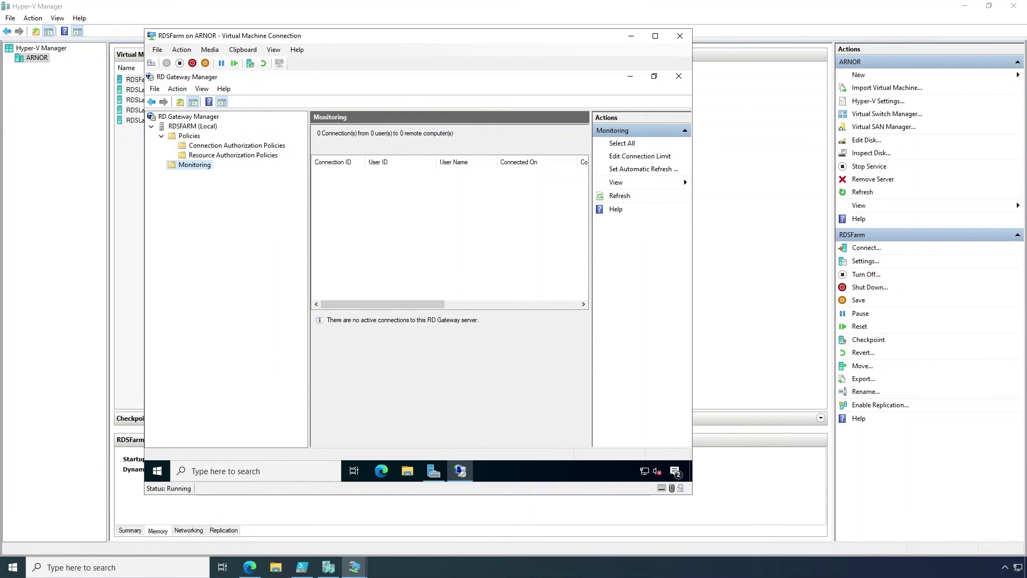
# Step: Refresh Monitoring and select the 2:1 Administrator connection to RDSLab-SH1 over RDP on port 3389
pyautogui.click(233, 154)
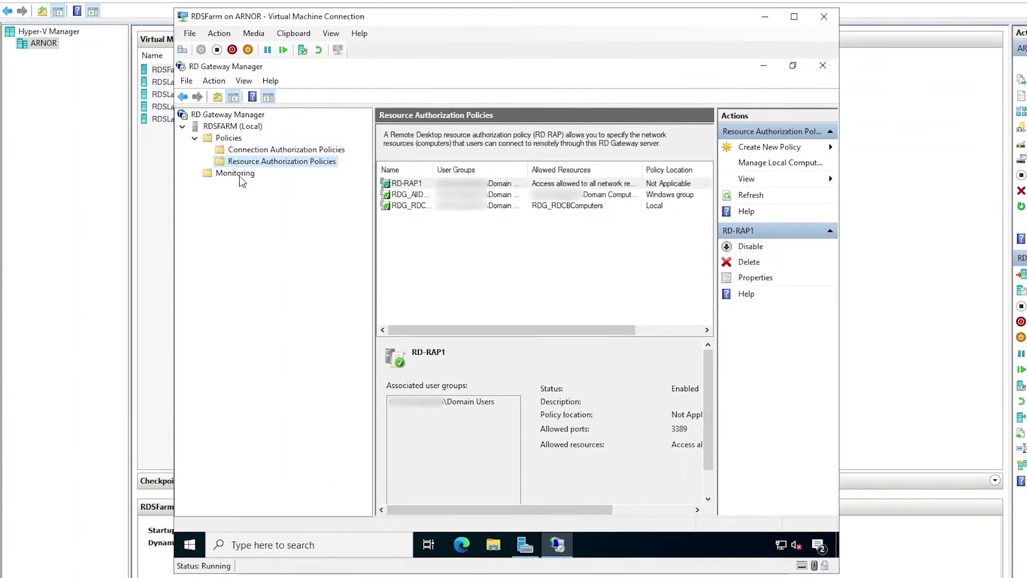
pyautogui.click(239, 177)
pyautogui.rightClick(240, 177)
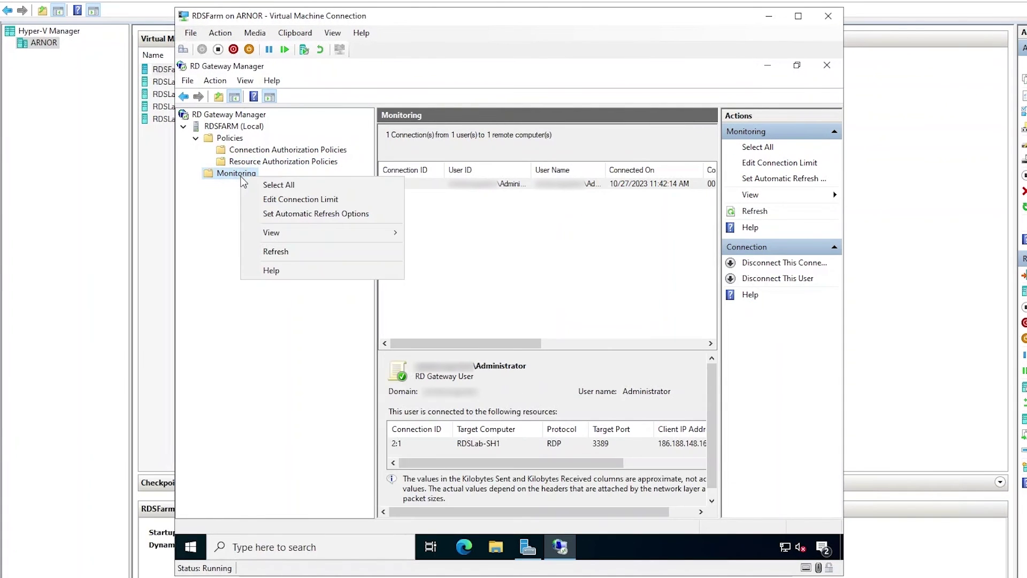
pyautogui.click(275, 247)
pyautogui.moveTo(535, 342)
pyautogui.mouseDown()
pyautogui.moveTo(698, 345)
pyautogui.moveTo(543, 345)
pyautogui.mouseUp()
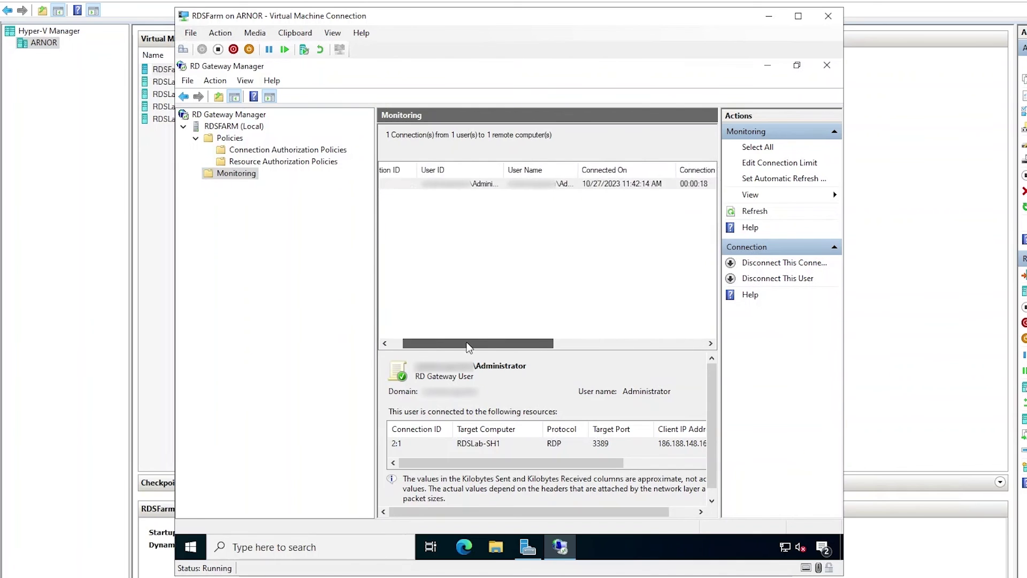
pyautogui.click(481, 183)
pyautogui.rightClick(190, 546)
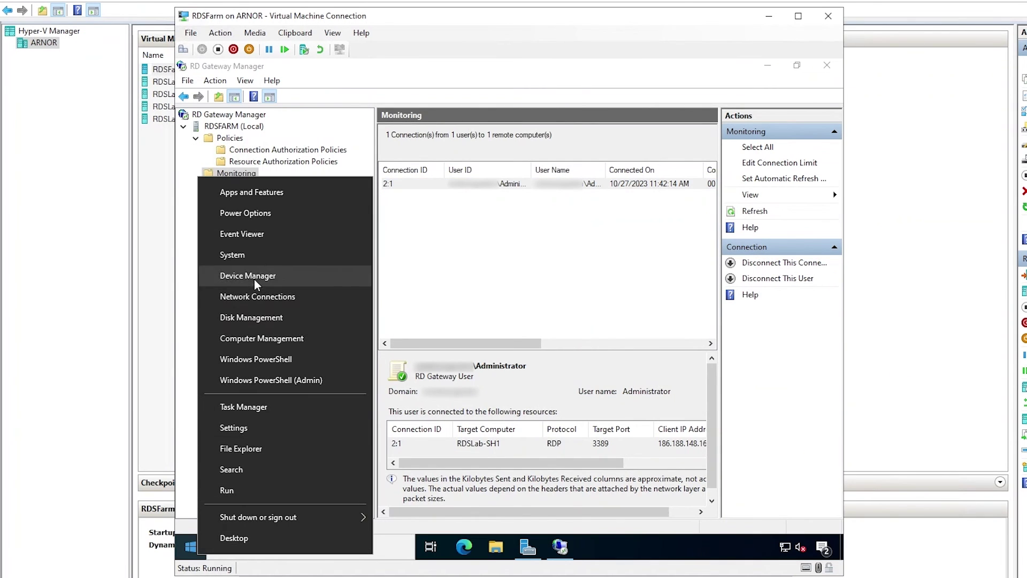
# Step: Launch Event Viewer, maximize it, and expand Applications and Services Logs > Microsoft > Windows
pyautogui.click(252, 236)
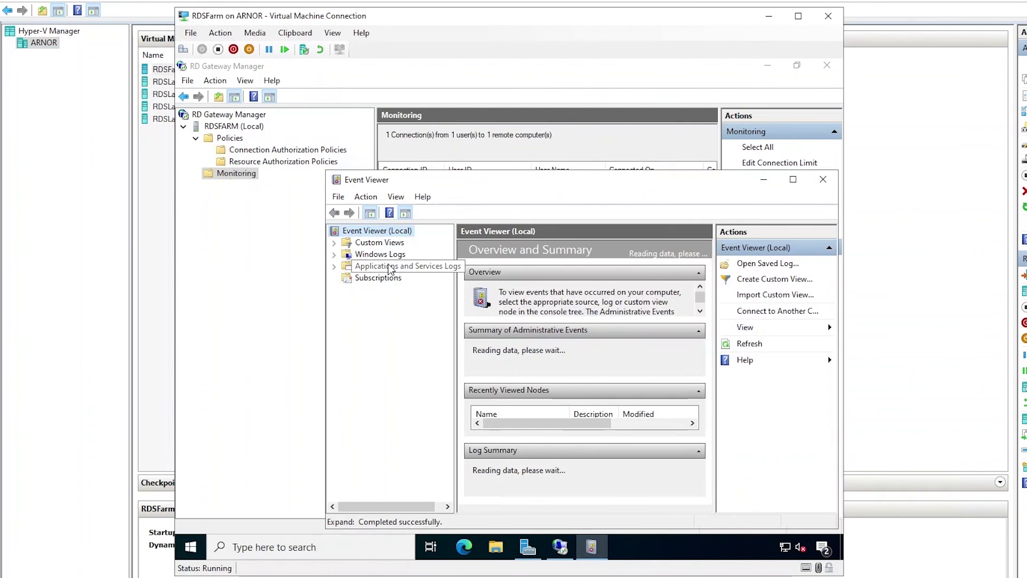
pyautogui.doubleClick(395, 267)
pyautogui.click(792, 179)
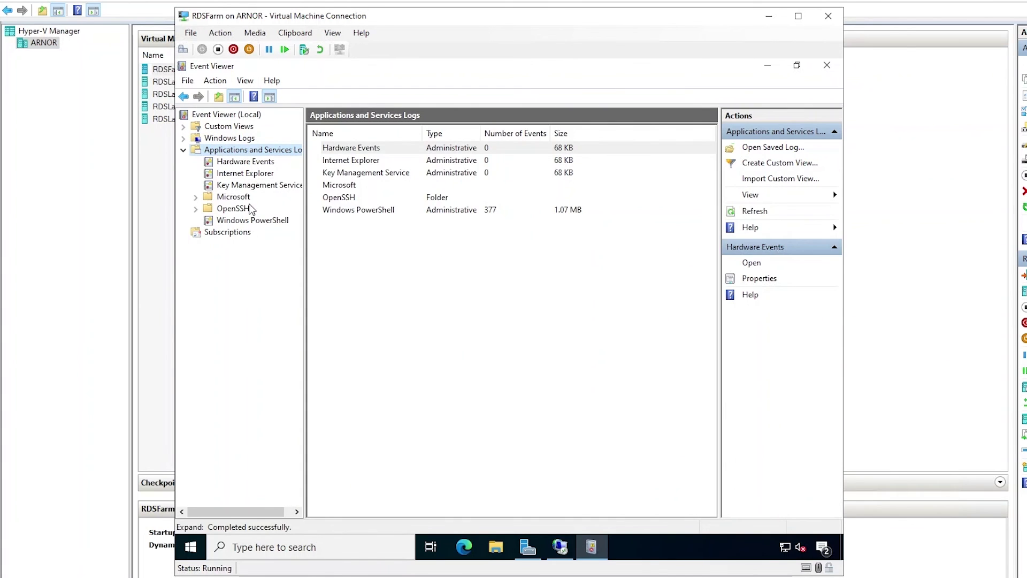
pyautogui.doubleClick(239, 197)
pyautogui.doubleClick(245, 255)
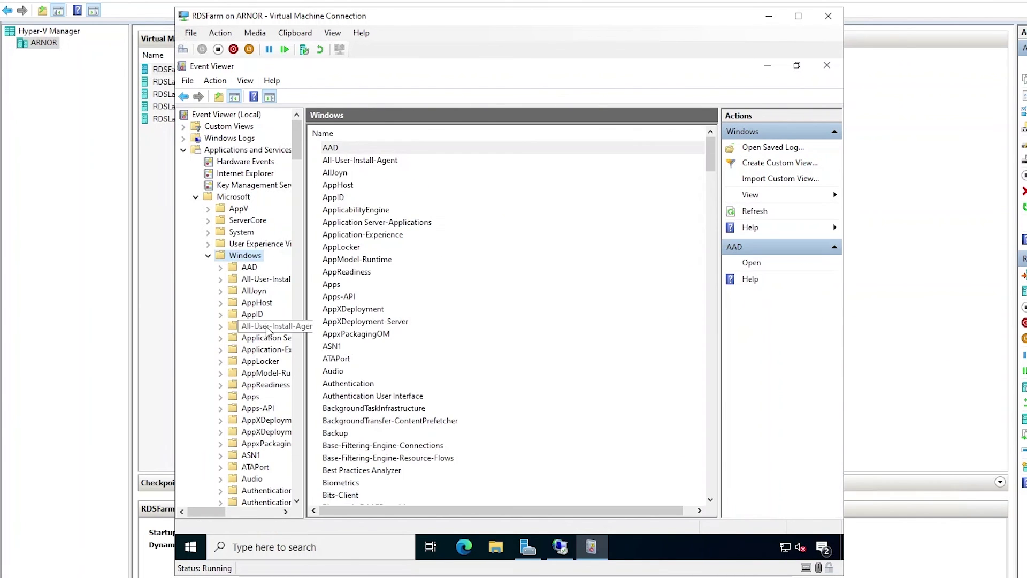
# Step: Open the TerminalServices-Gateway Operational log and select event 312
pyautogui.press('t')
pyautogui.scroll(-7, 284, 347)
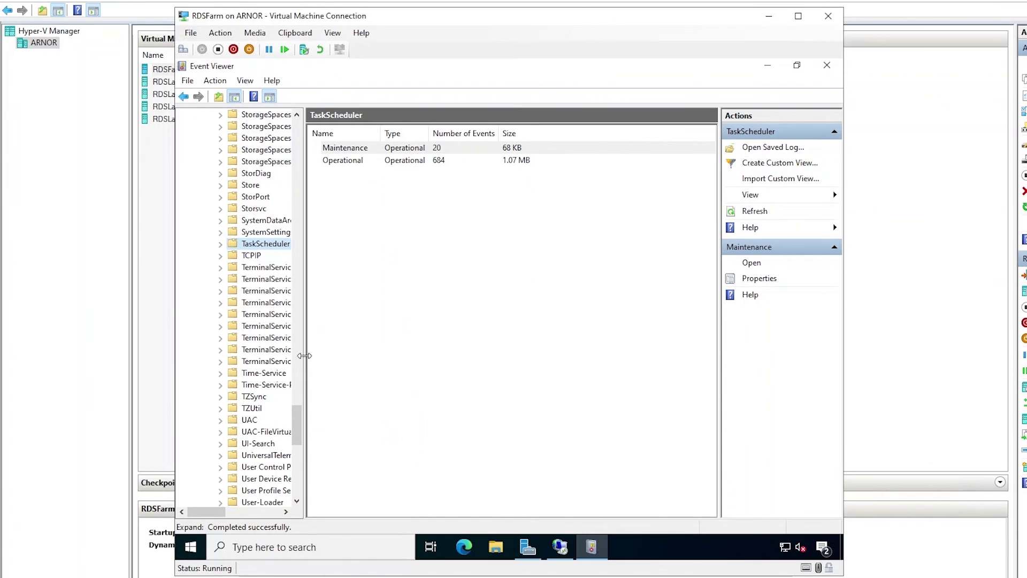
pyautogui.moveTo(308, 354); pyautogui.dragTo(400, 353)
pyautogui.doubleClick(335, 295)
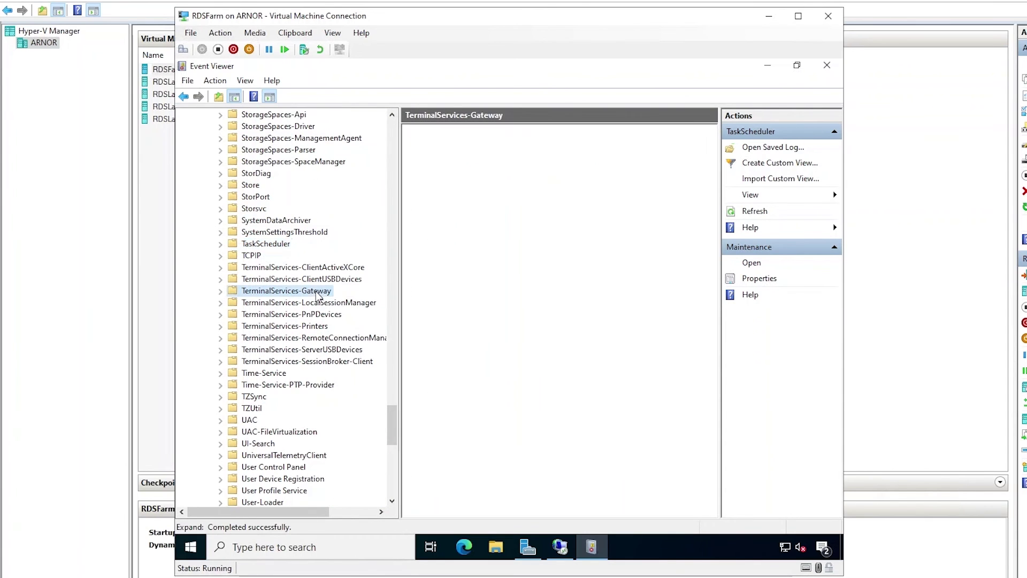
pyautogui.doubleClick(453, 161)
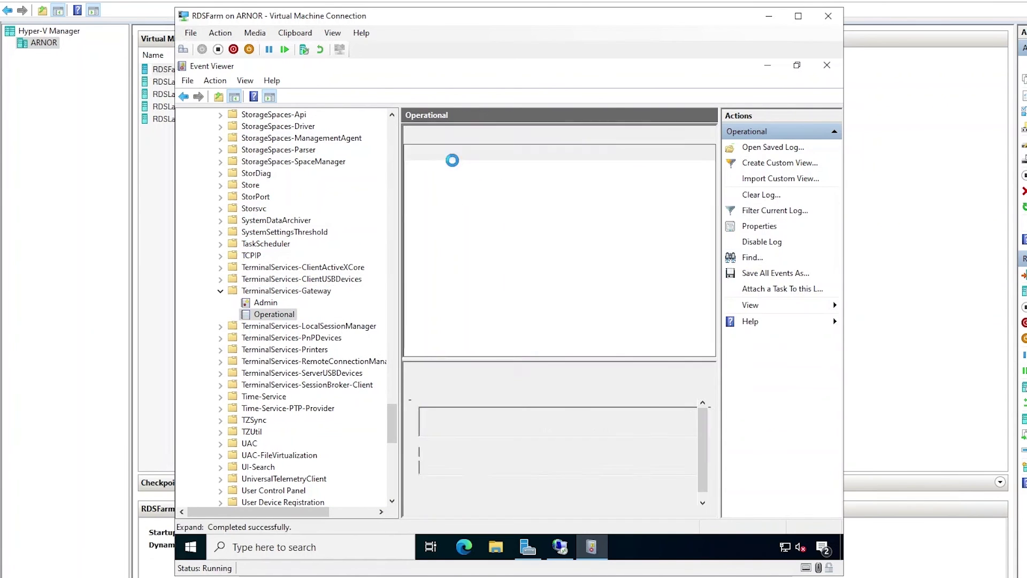
pyautogui.click(551, 185)
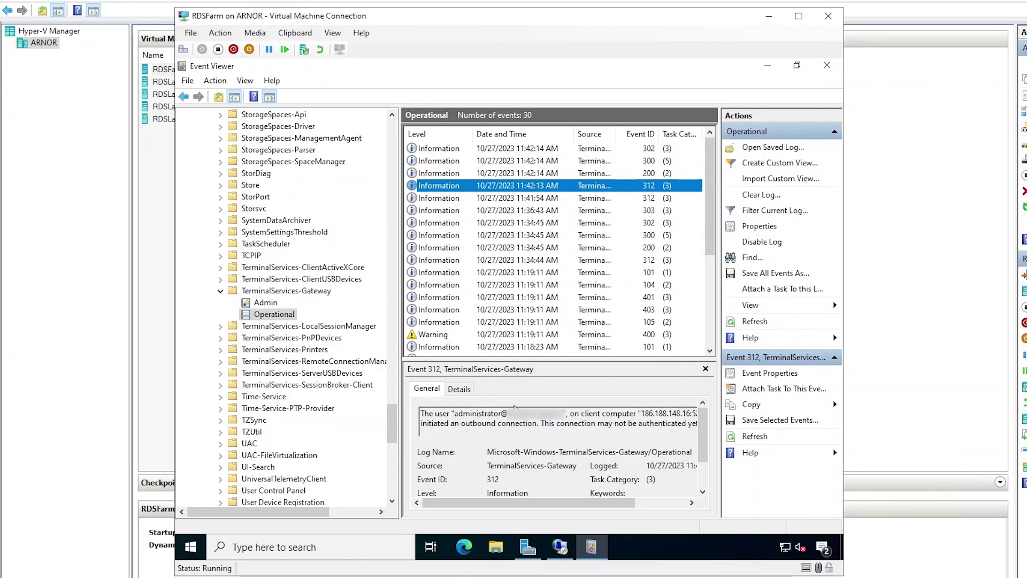
# Step: Widen the event panes and read event 200's connection authorization policy details
pyautogui.moveTo(596, 506); pyautogui.dragTo(636, 506)
pyautogui.moveTo(400, 444); pyautogui.dragTo(361, 444)
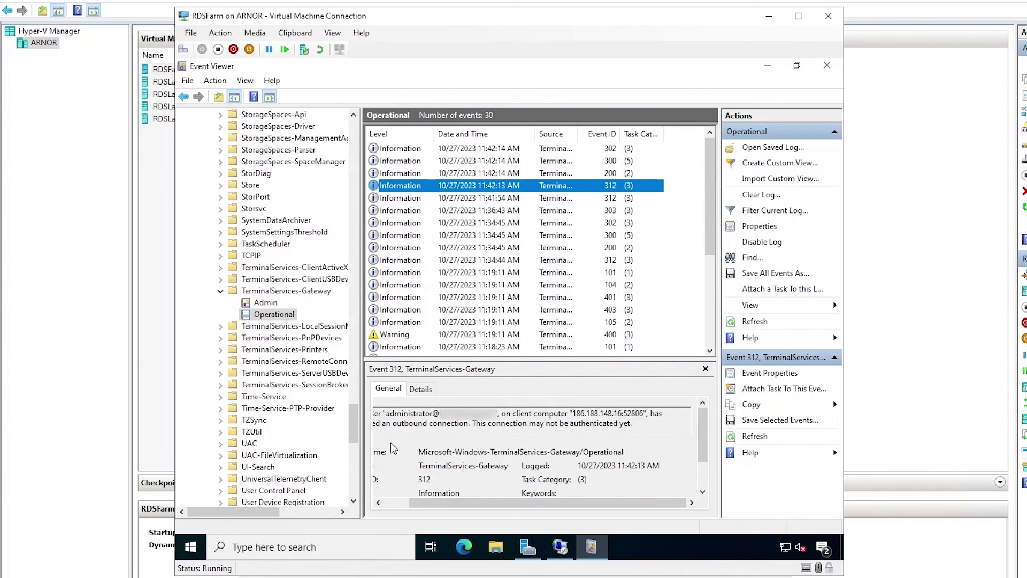
pyautogui.moveTo(427, 506); pyautogui.dragTo(401, 506)
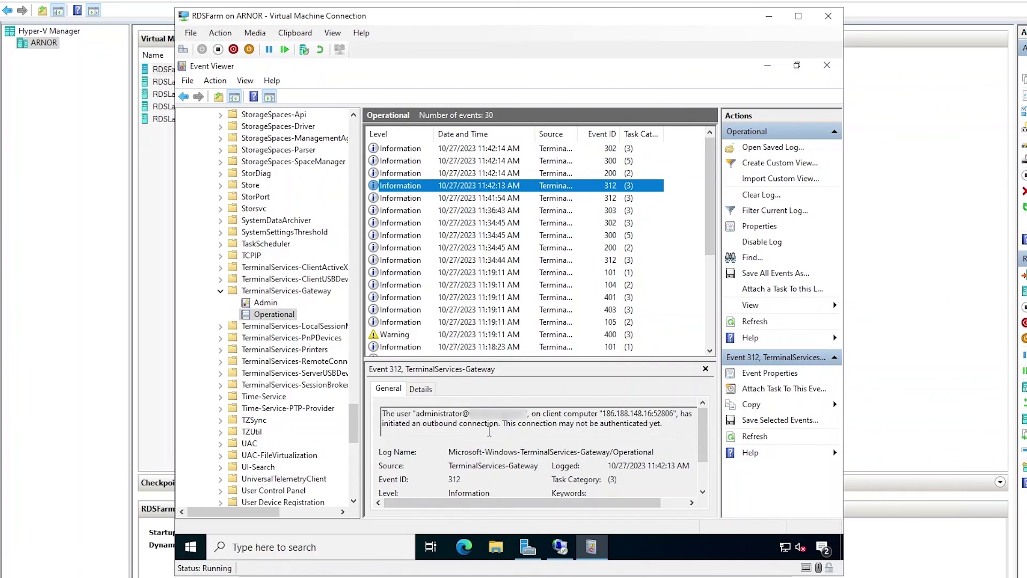
pyautogui.click(581, 177)
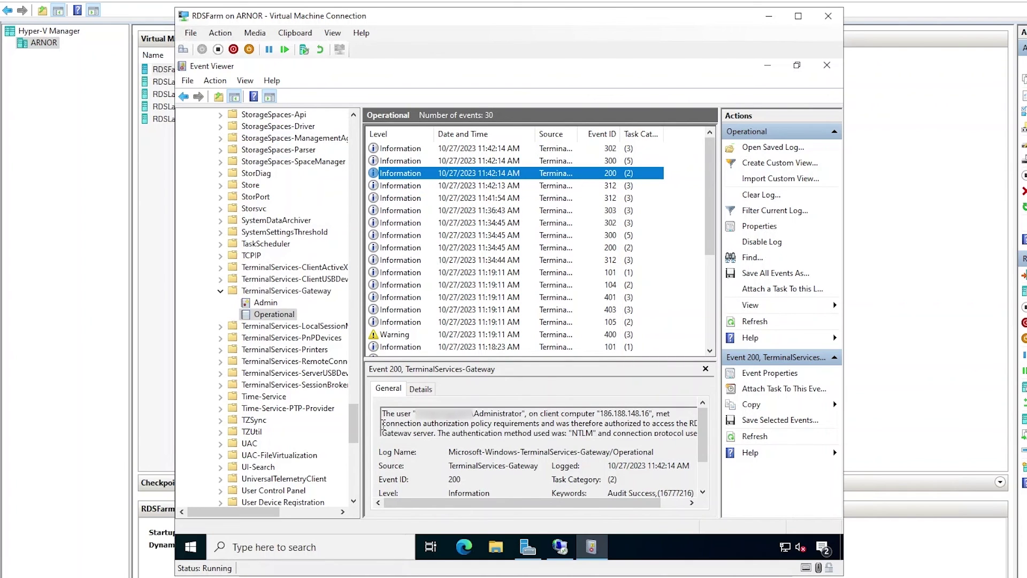
pyautogui.moveTo(384, 427); pyautogui.dragTo(474, 425)
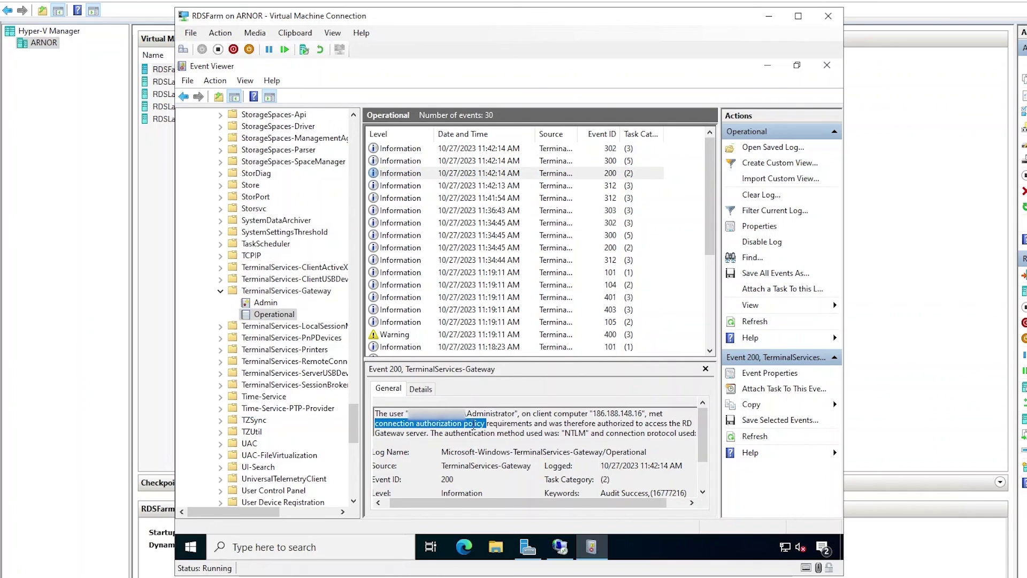
# Step: Read events 300 (resource authorization) and 302 (HTTP connection), then bring up the Linksys router page in Edge
pyautogui.click(607, 163)
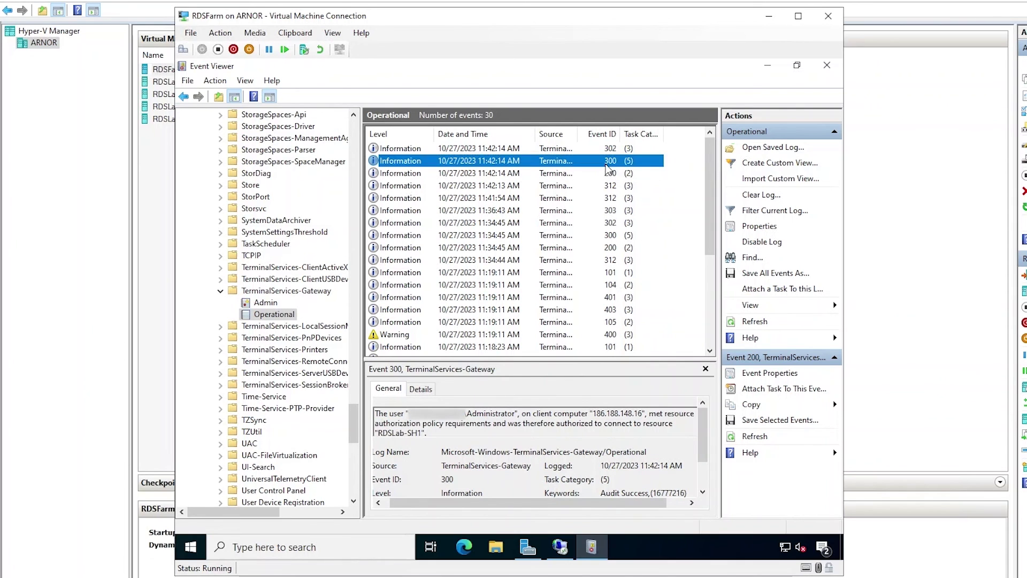
pyautogui.doubleClick(384, 424)
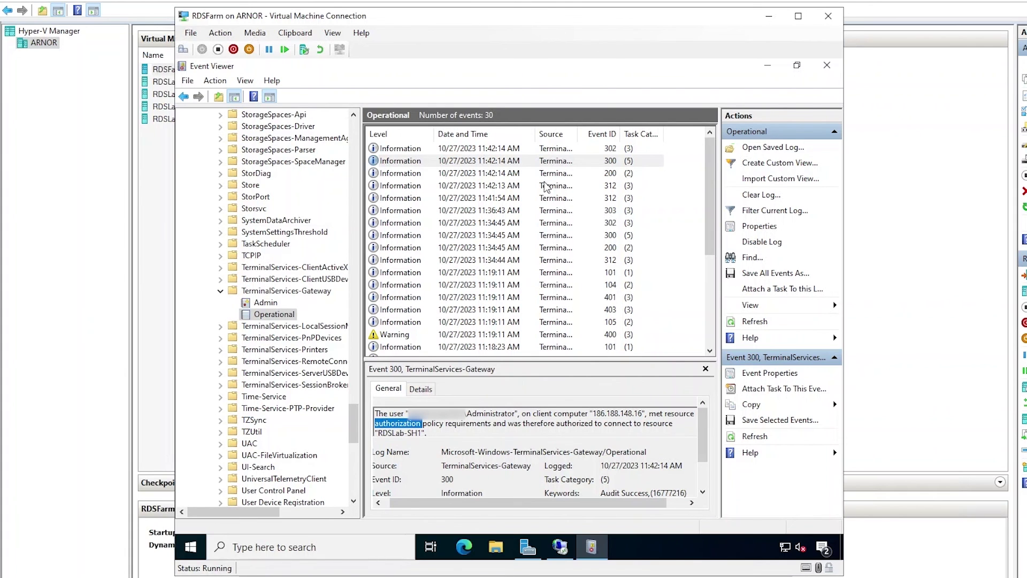
pyautogui.click(578, 150)
pyautogui.doubleClick(566, 424)
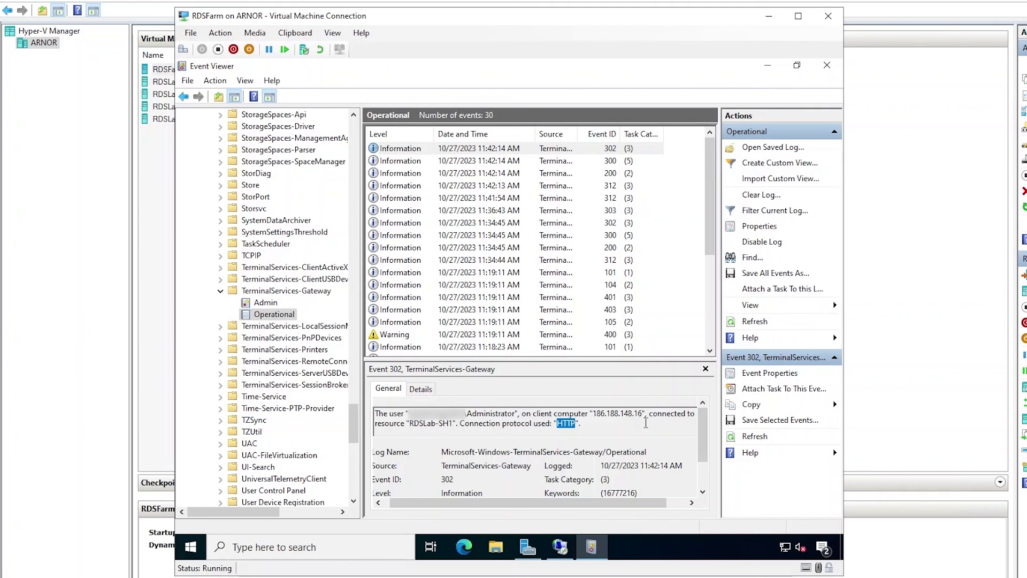
pyautogui.click(252, 568)
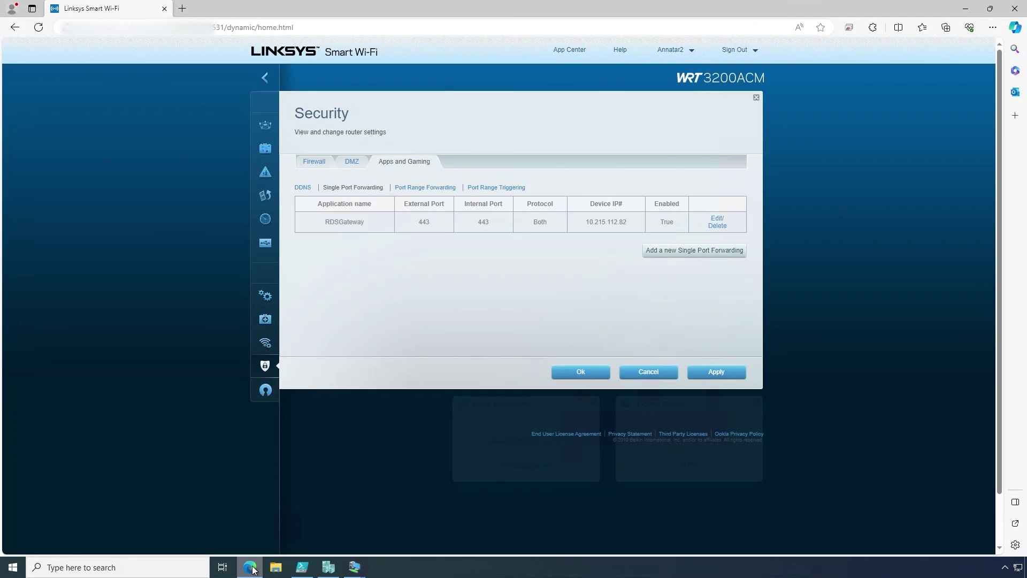